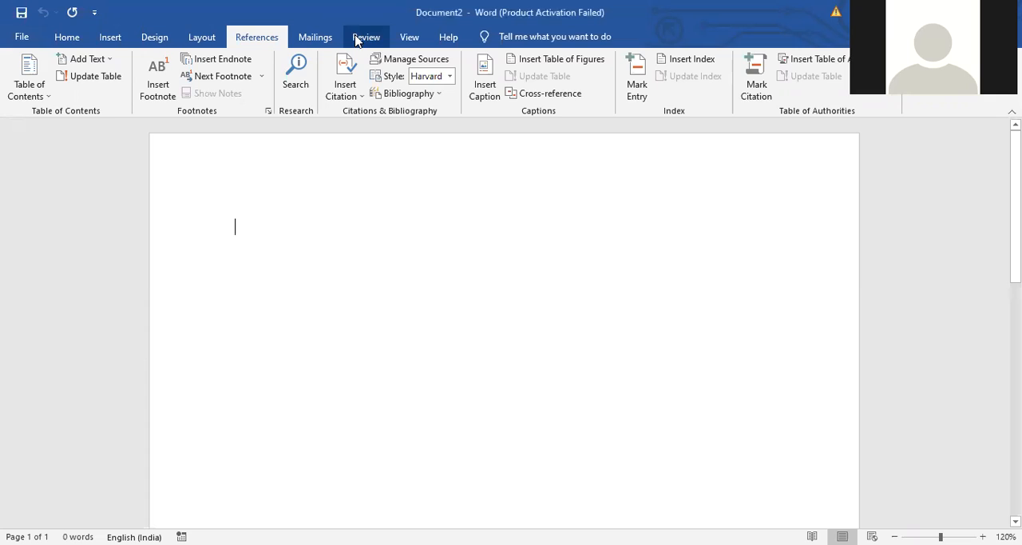
Fill the blank document with sample text using the formula =rand(10,10)
click(274, 40)
text(=ran)
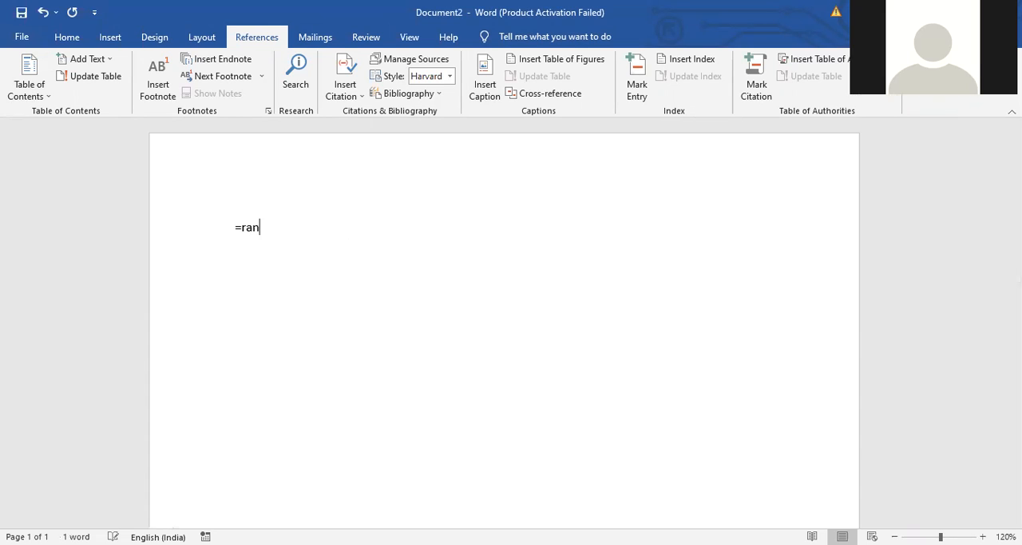
text(d(10,10))
key(Return)
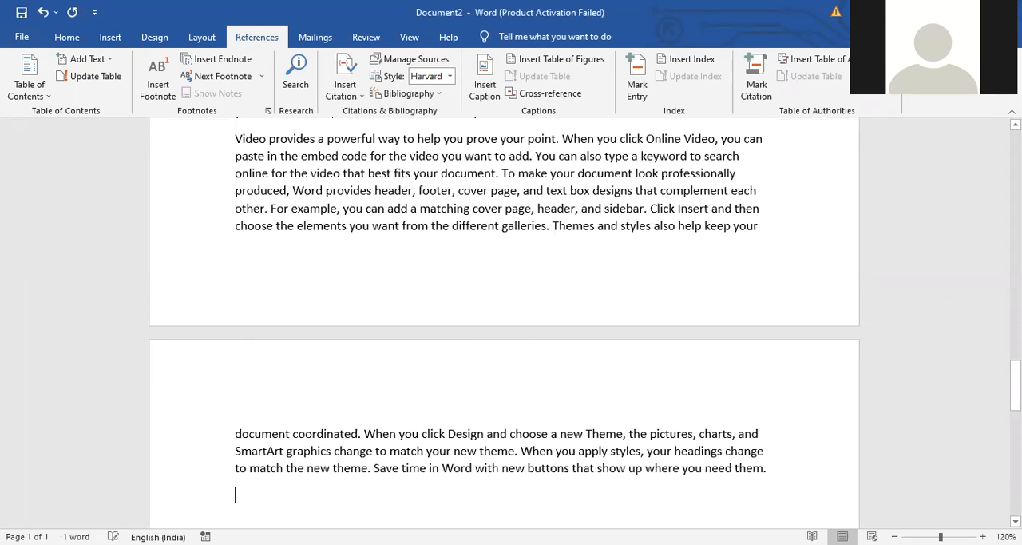
Justify all of the document's text
key(ctrl+a)
key(ctrl+j)
click(649, 225)
Add a footnote to the word "powerful" in the opening paragraph reading "It is my first footnote."
scroll(1015, 384, up, 1)
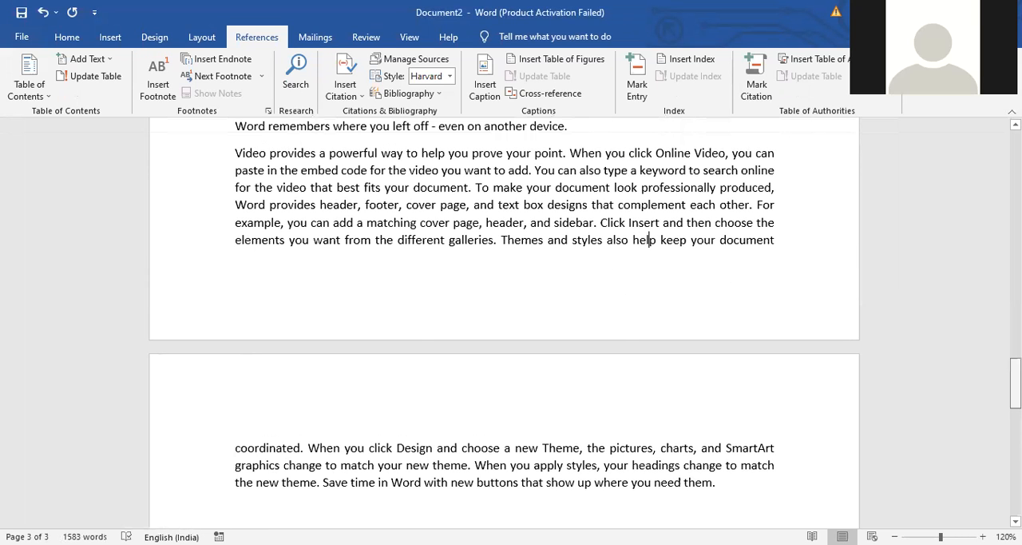
scroll(504, 319, up, 15)
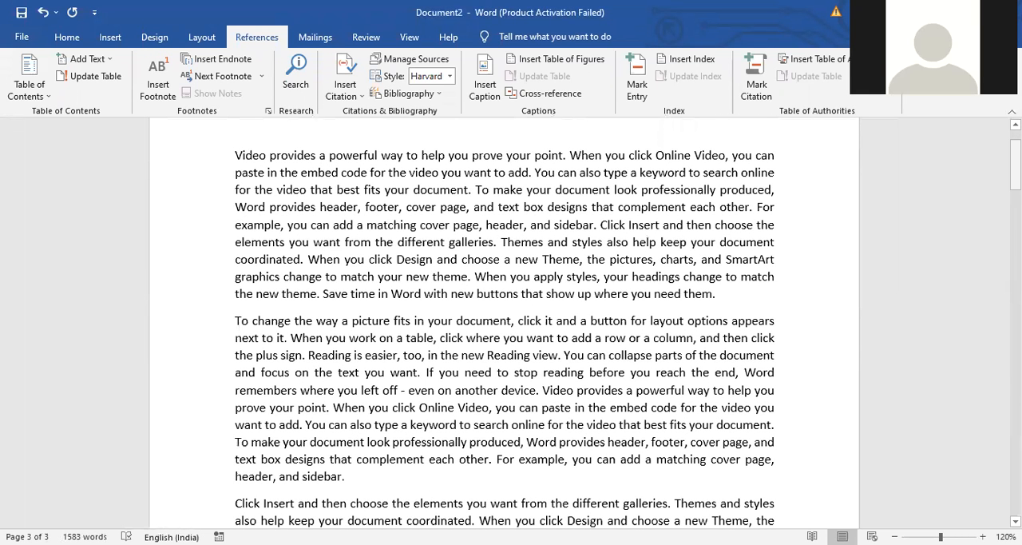
double_click(353, 156)
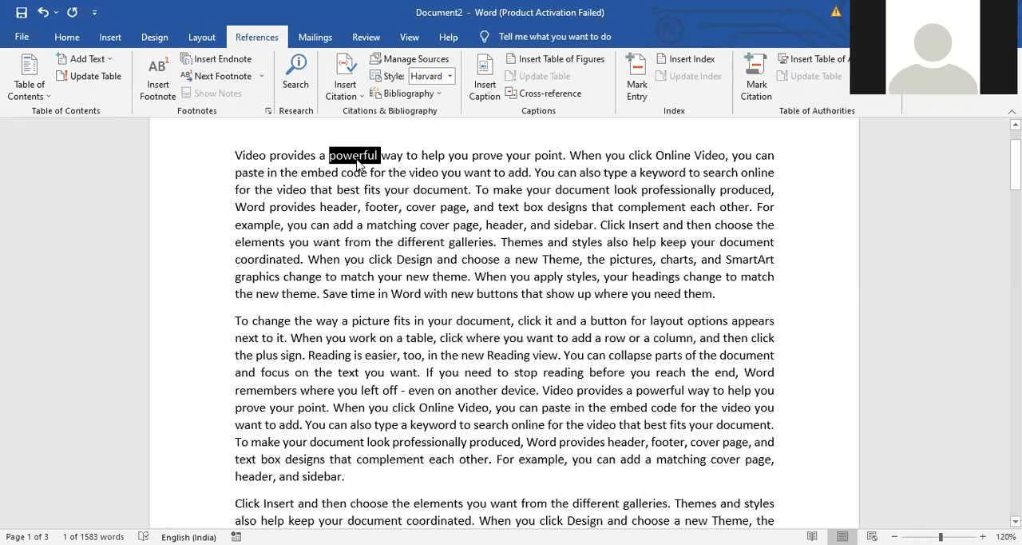
click(158, 83)
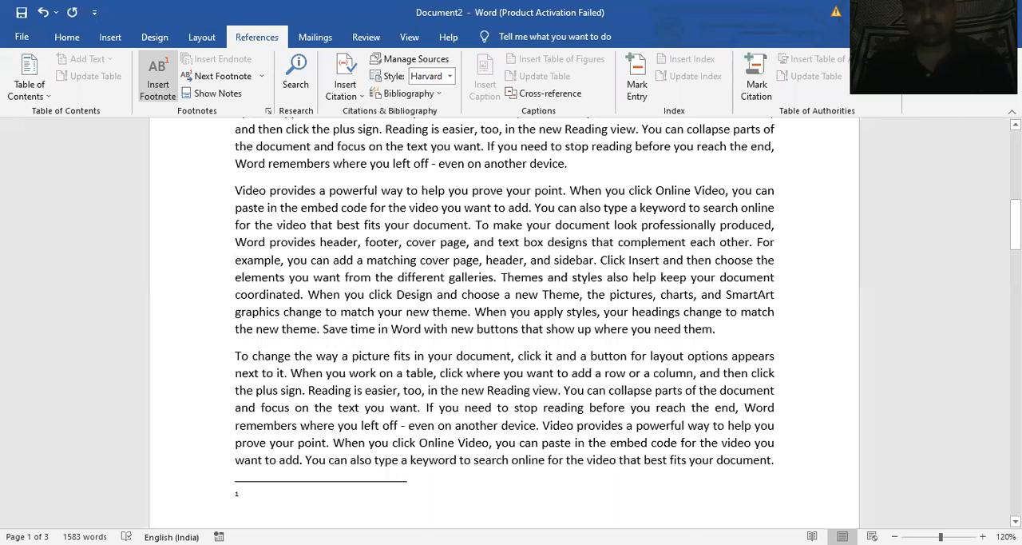
text(It is my first footnote.)
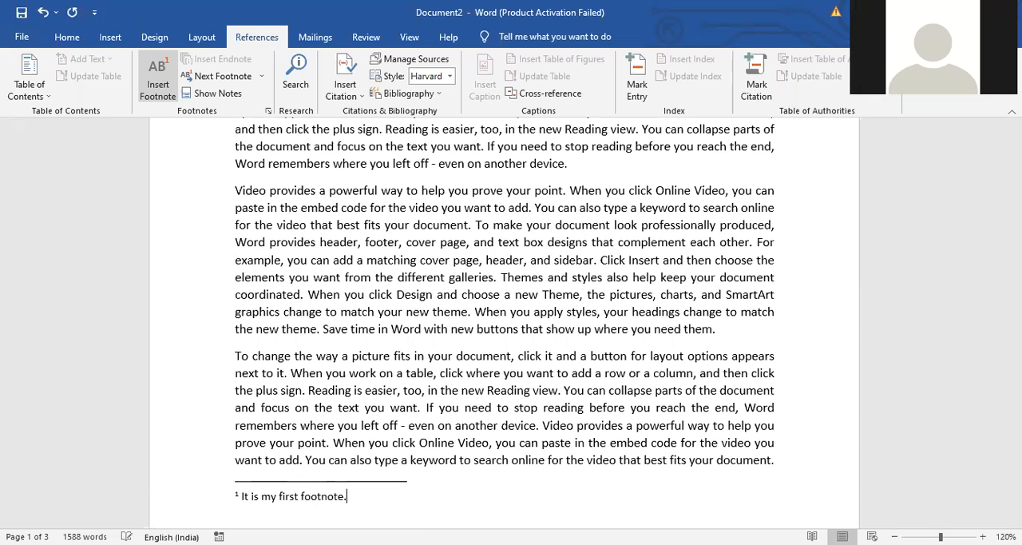
click(350, 218)
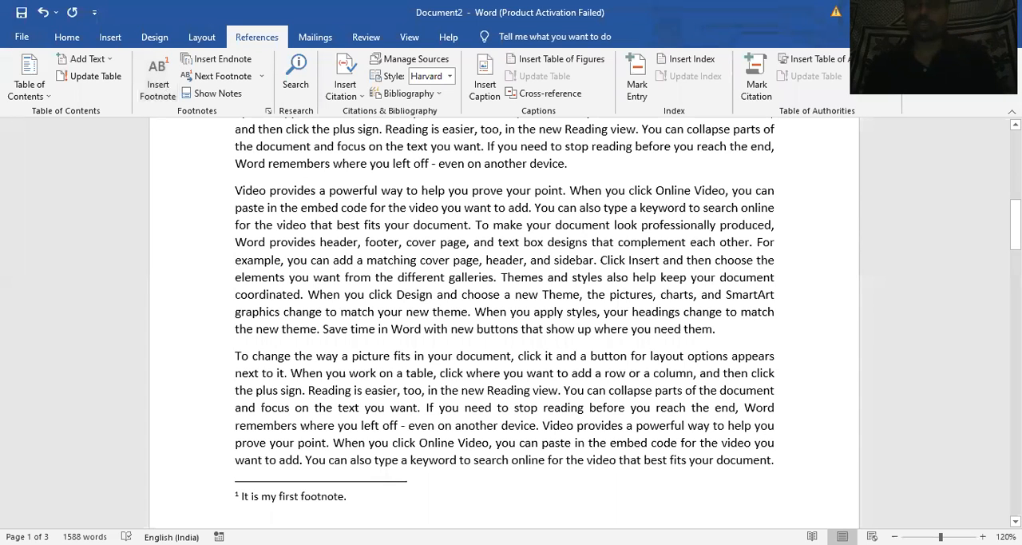
Add a footnote to the word "picture" at the start of the second paragraph reading "It is my second footnote."
drag(1015, 239, 1016, 186)
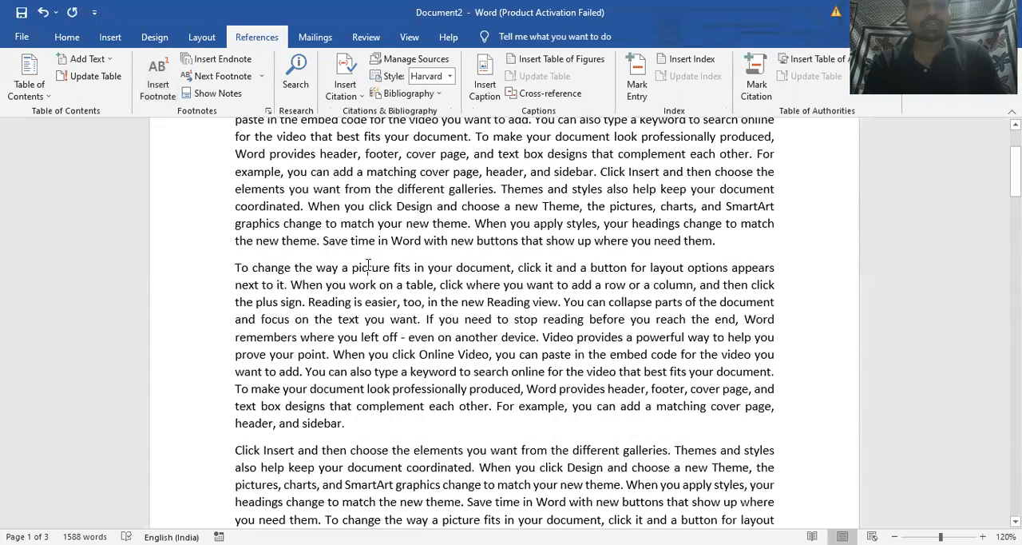
double_click(369, 267)
click(158, 85)
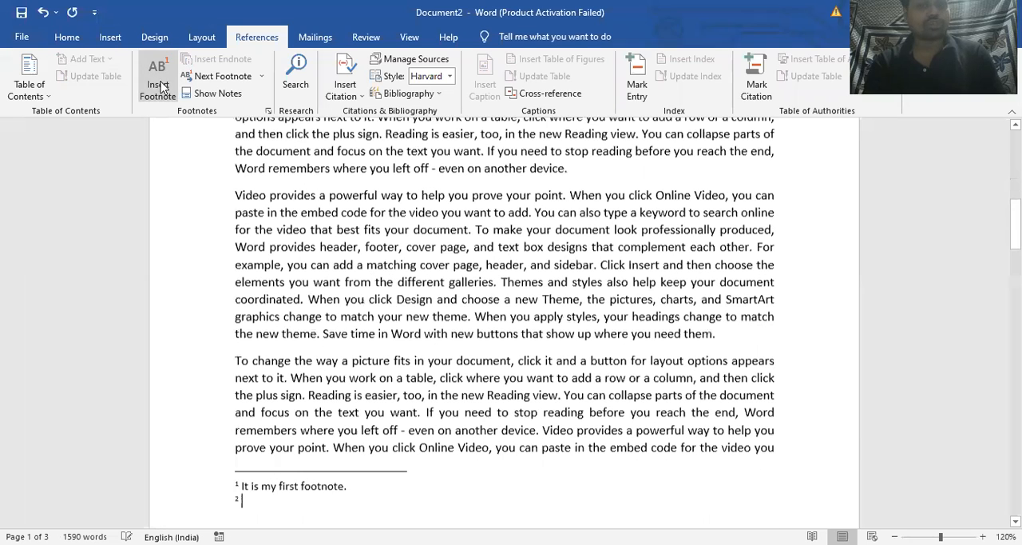
text(It is my second foonto)
key(BackSpace)
key(BackSpace)
key(BackSpace)
text(tono)
key(BackSpace)
key(BackSpace)
key(BackSpace)
text(note.)
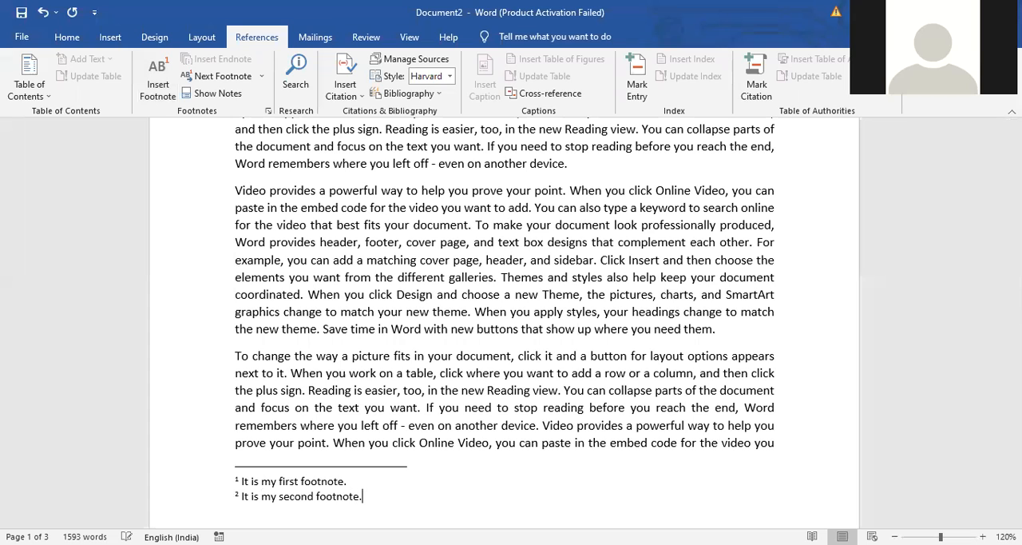
click(674, 263)
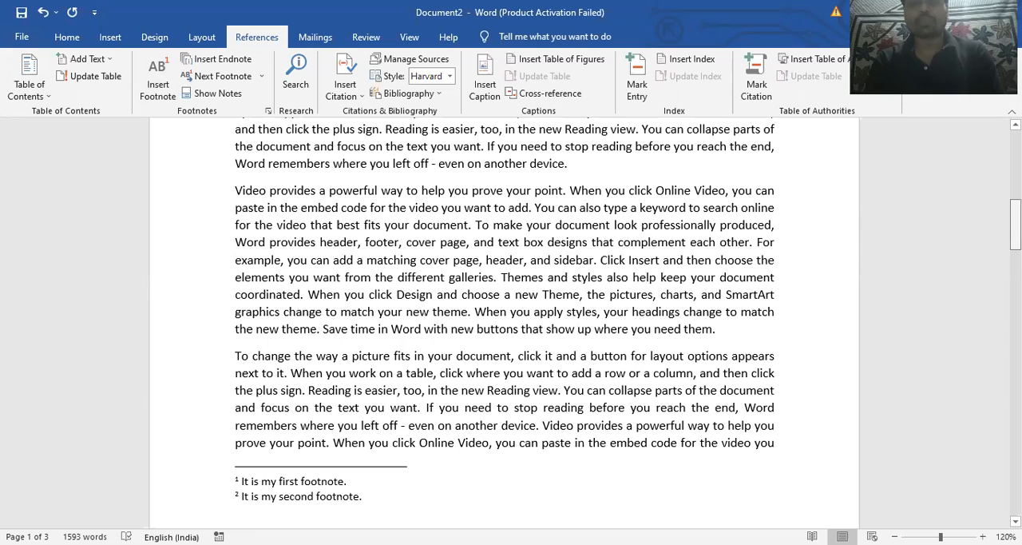
Add a footnote to "elements" in the "Click Insert and then choose" paragraph on page 2 reading "This is my third footnote."
scroll(505, 319, down, 10)
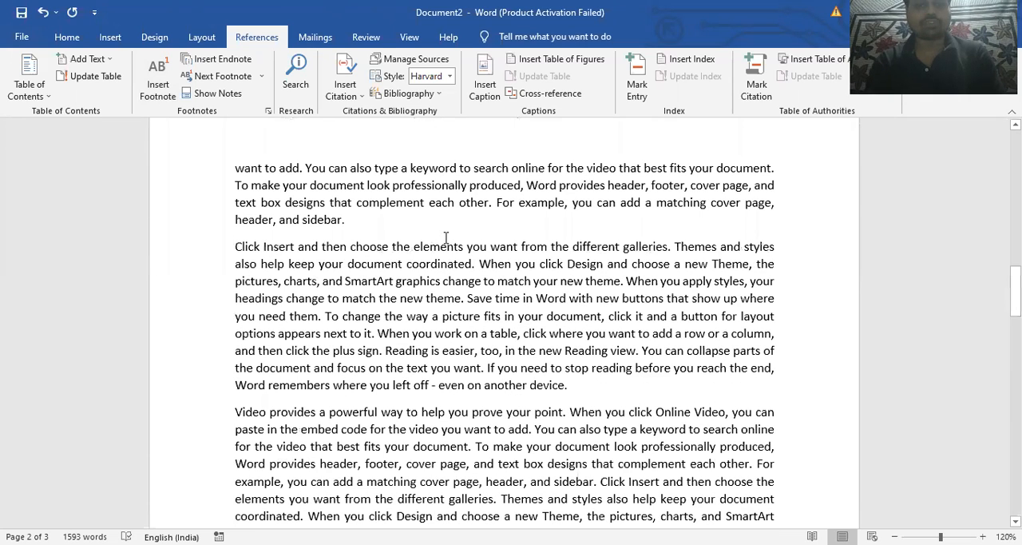
double_click(445, 246)
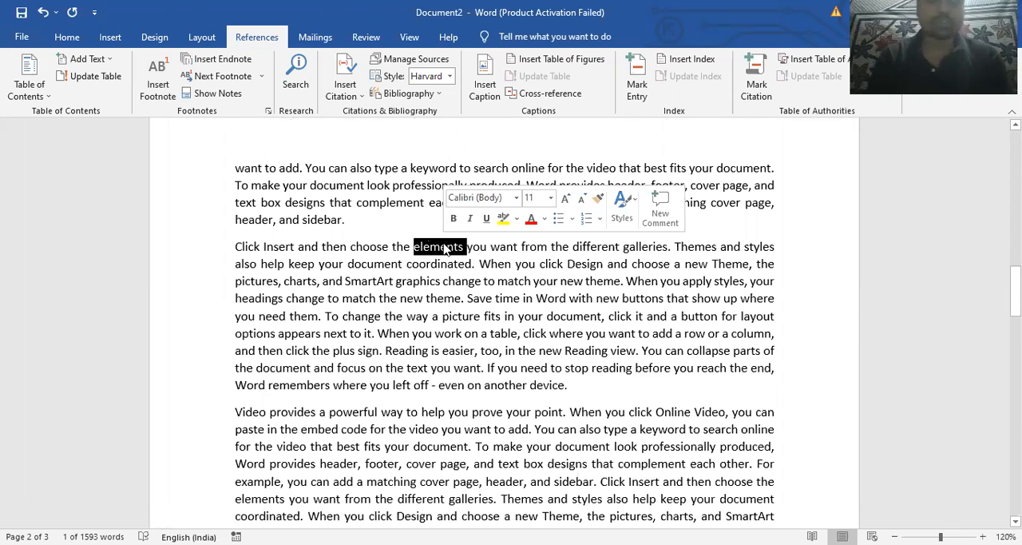
key(ctrl+alt+f)
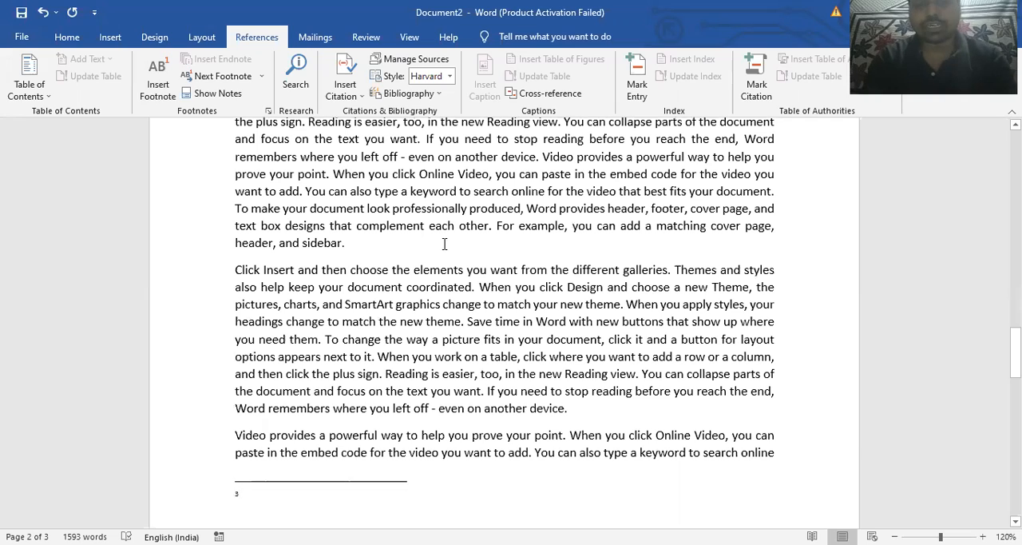
text(This)
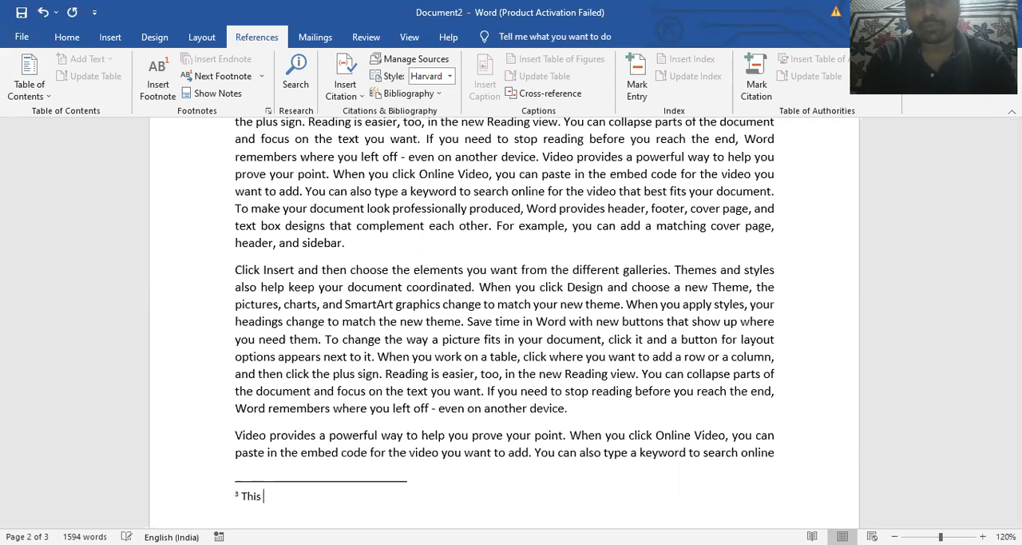
text( is my thir)
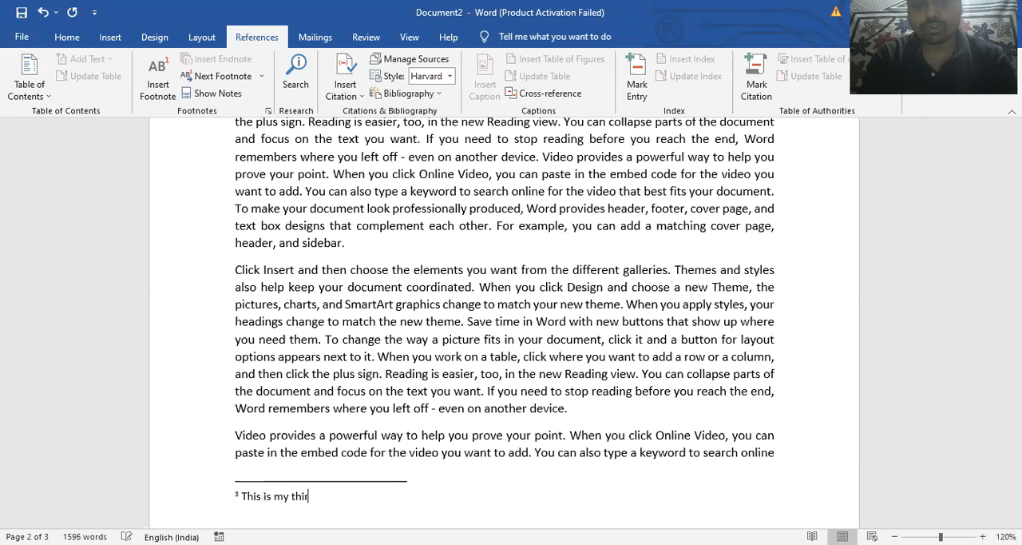
text(d foonto)
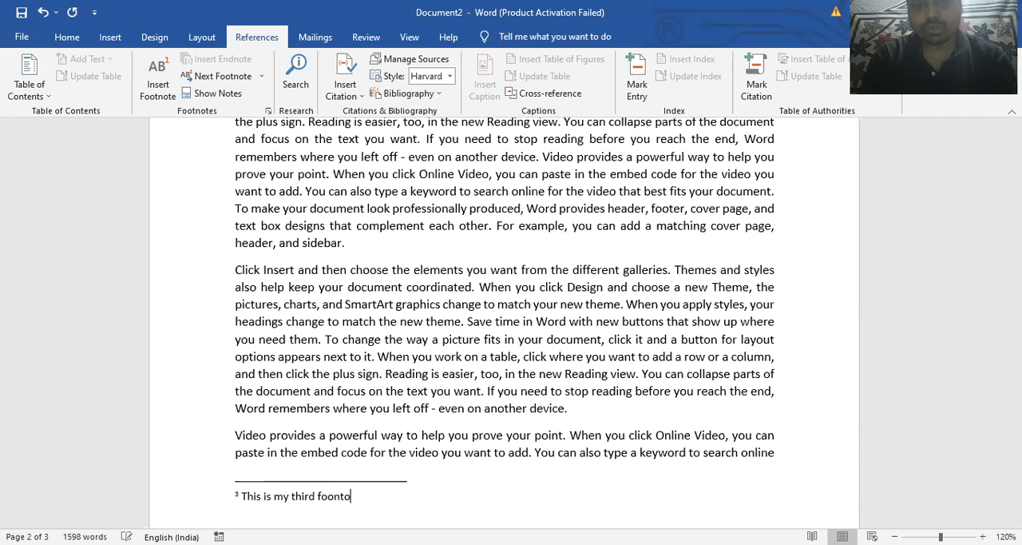
key(BackSpace)
key(BackSpace)
key(BackSpace)
text(tnote.)
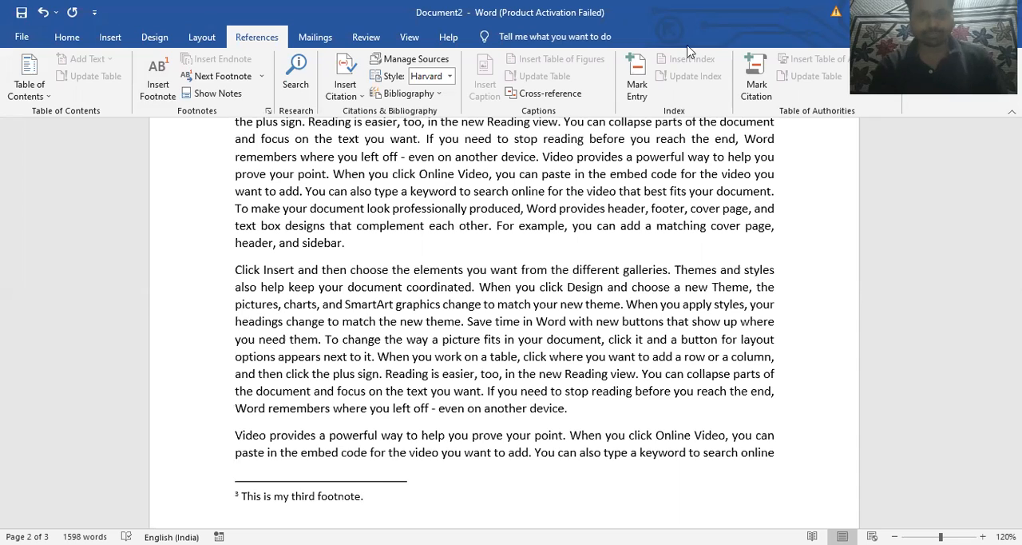
Add a footnote to the word "galleries" in the "Click Insert" paragraph on page 2 reading "This is my forth footnote."
double_click(644, 272)
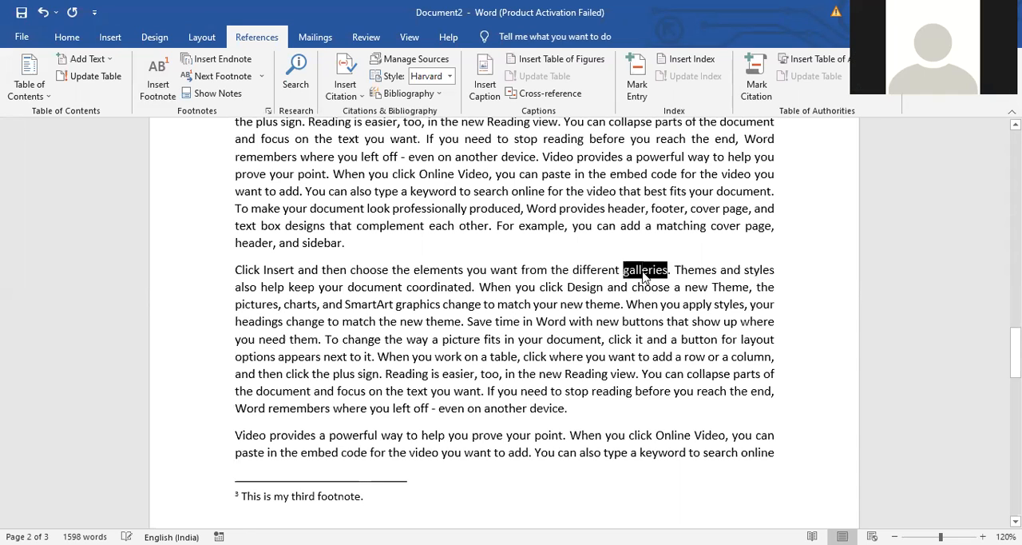
click(166, 85)
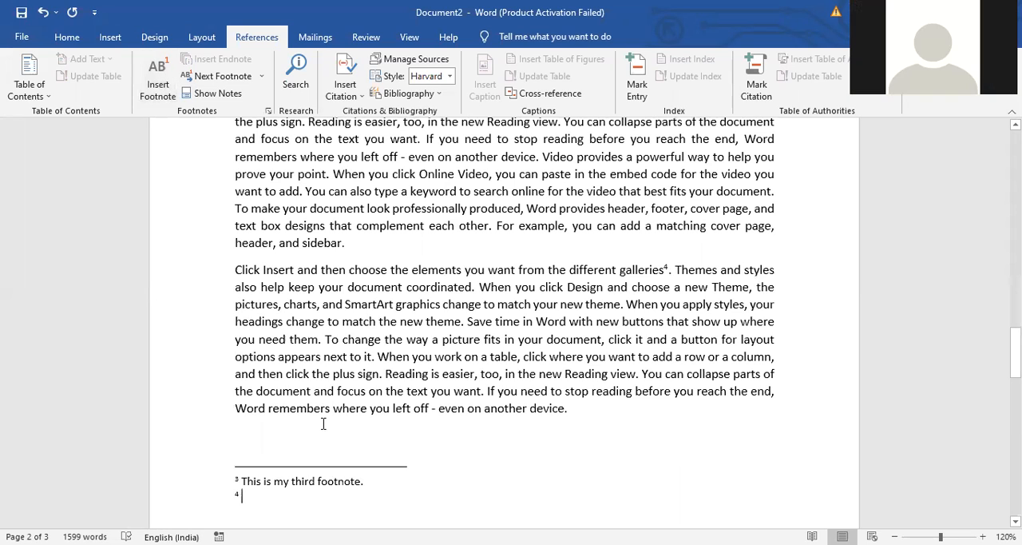
text(This is my )
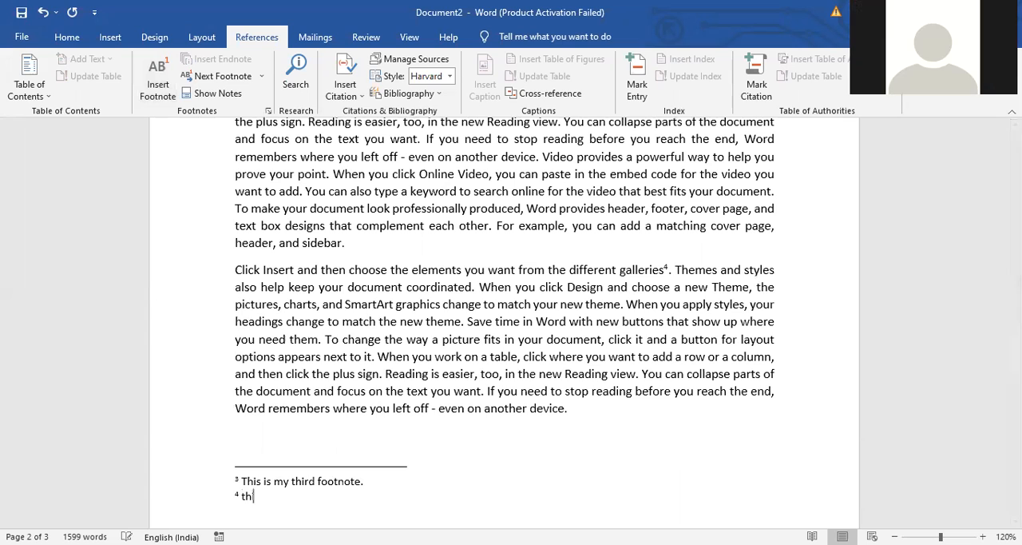
text(for)
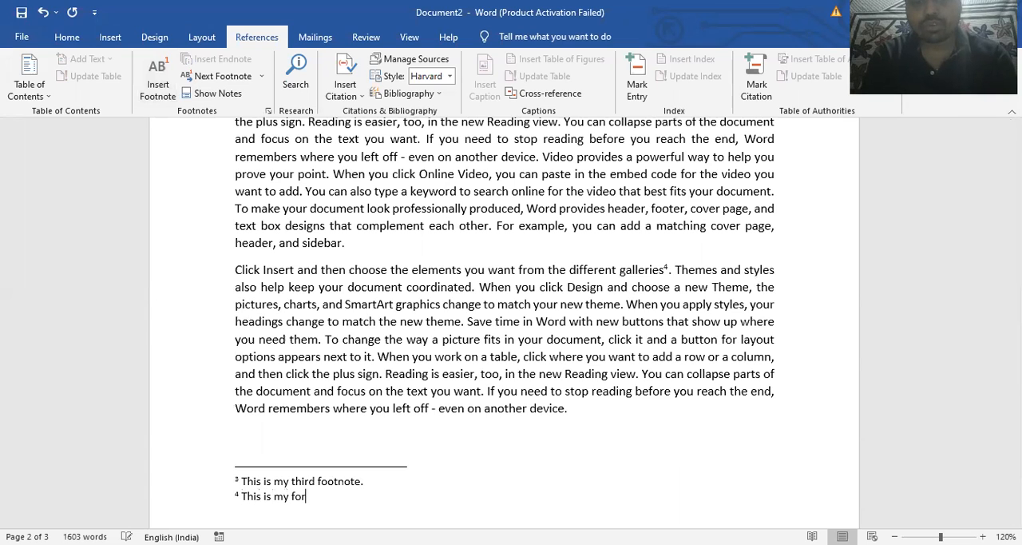
text(th footnote.)
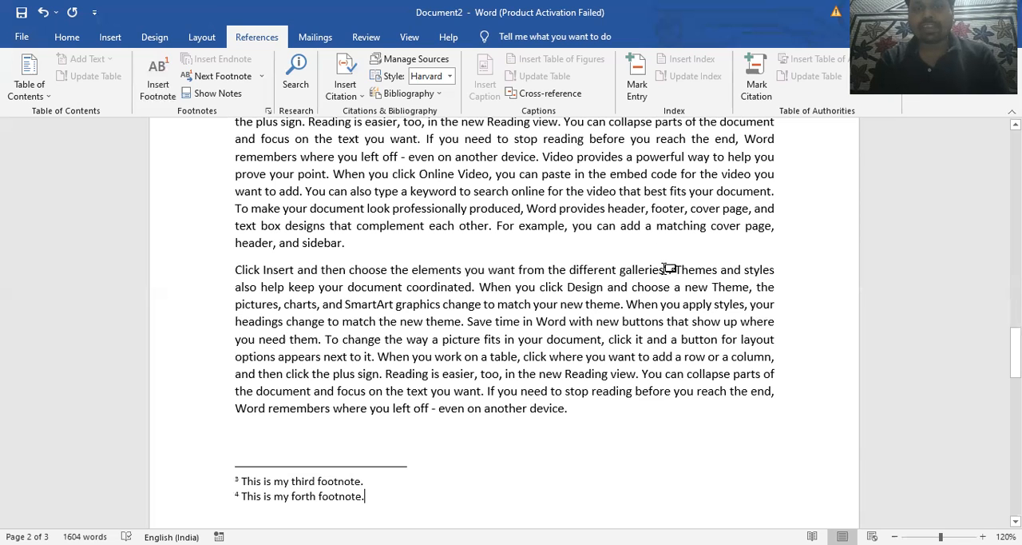
Examine the footnote reference mark after "galleries" up close and preview its note text
scroll(673, 282, up, 7)
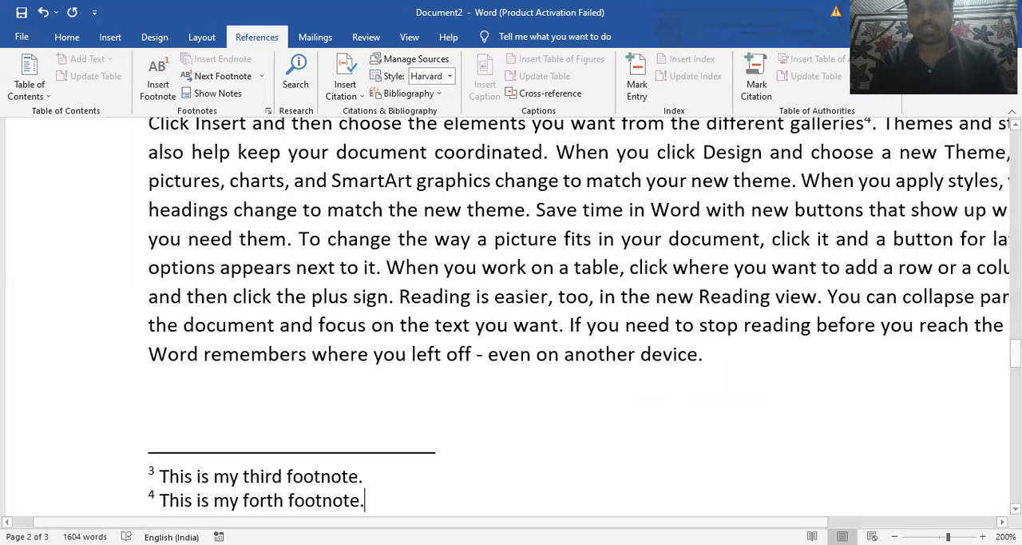
scroll(807, 484, right, 5)
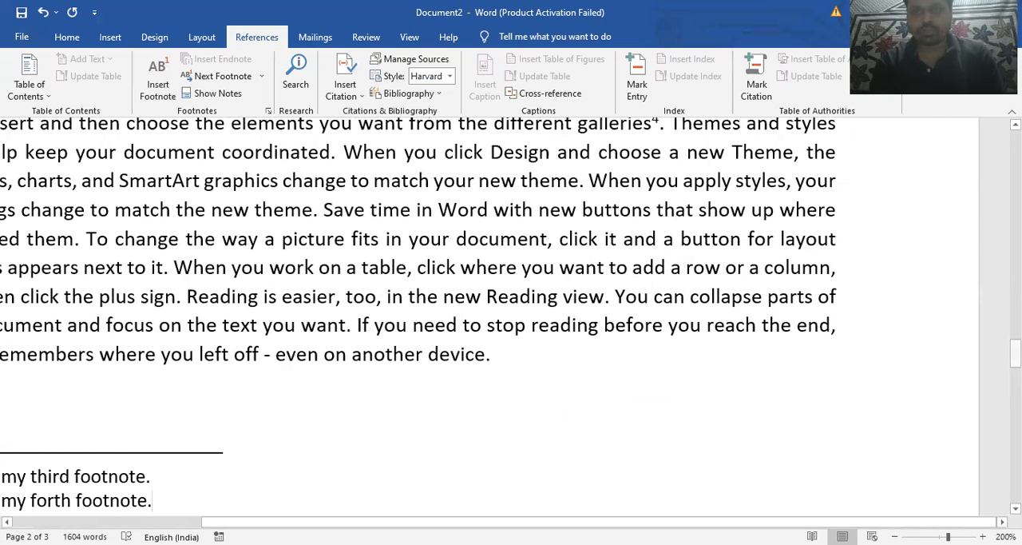
scroll(649, 307, up, 2)
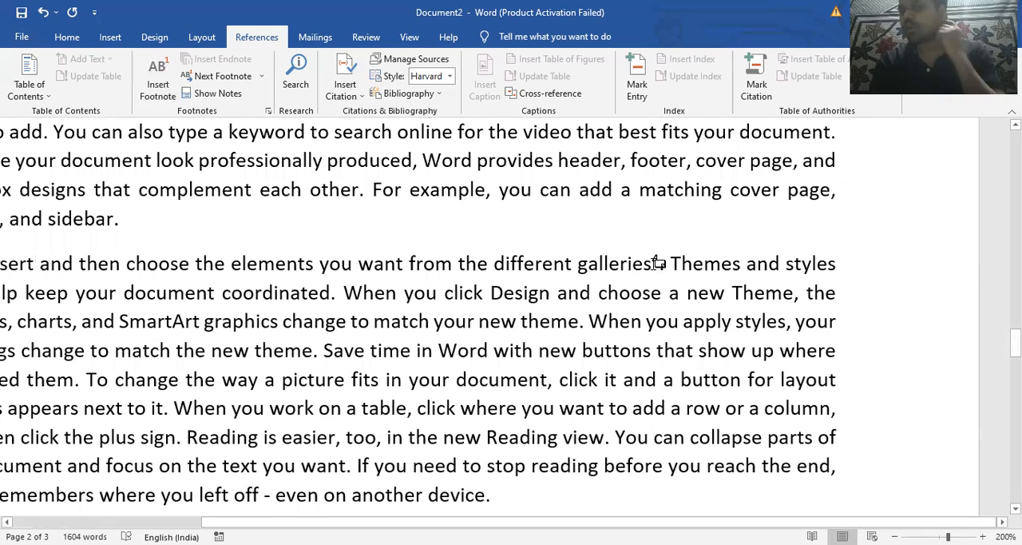
mouse_move(657, 259)
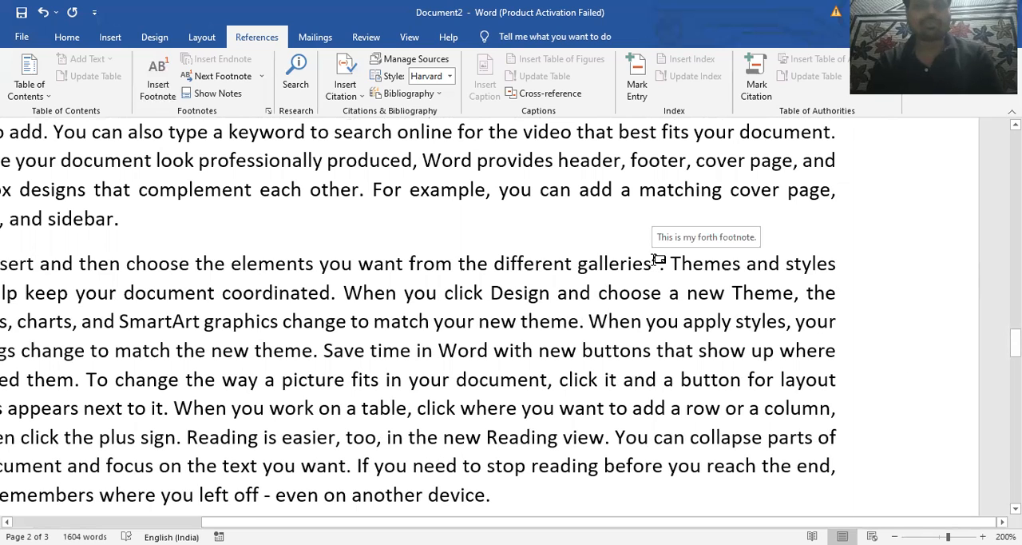
scroll(655, 260, down, 6)
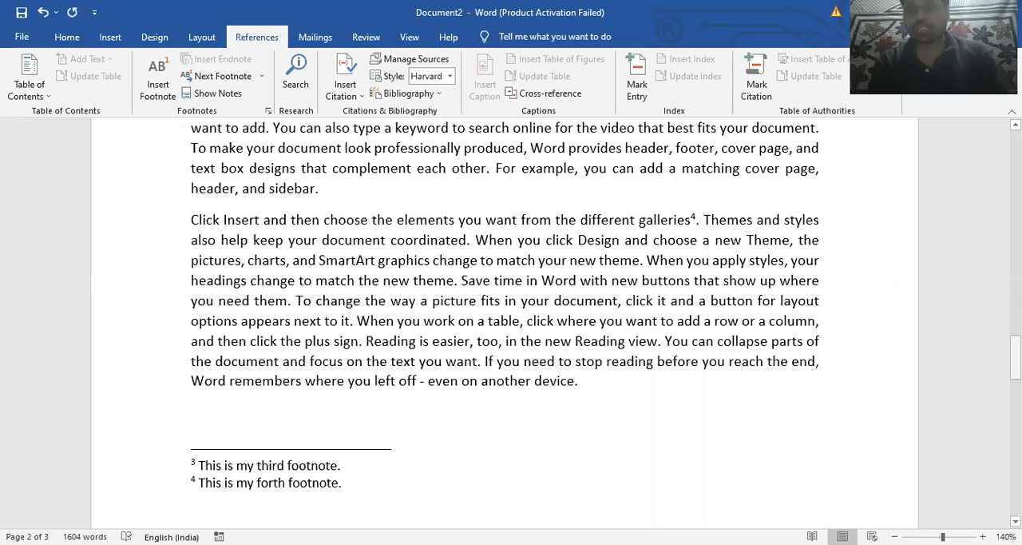
Add an endnote to the word "provides" in the document's first sentence reading "This is first endnote."
drag(1015, 361, 1015, 151)
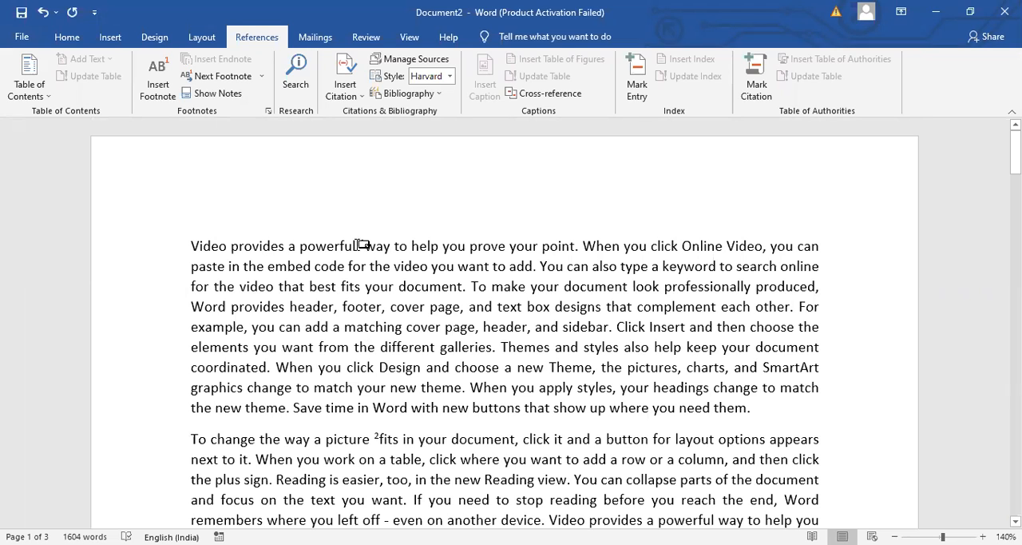
double_click(266, 249)
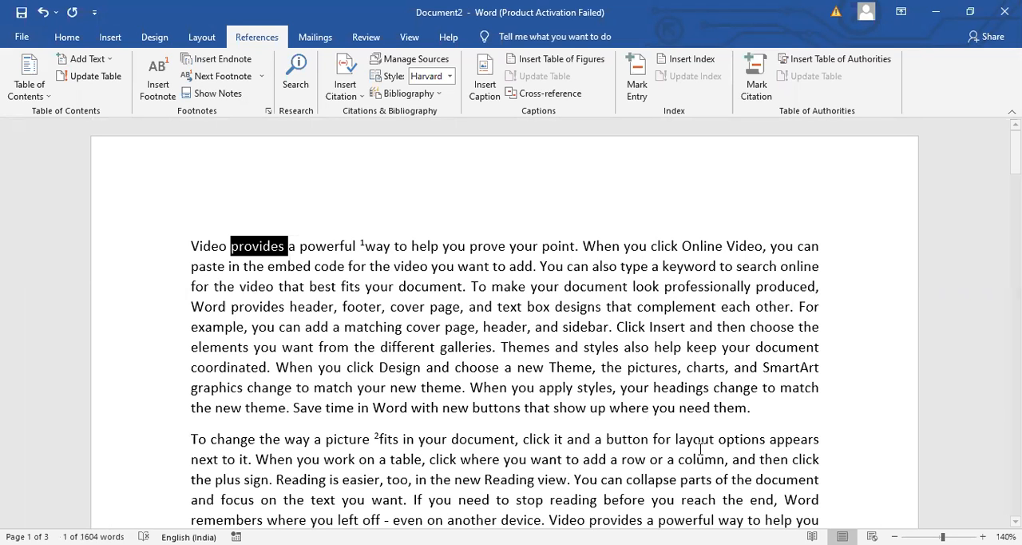
key(ctrl+alt+d)
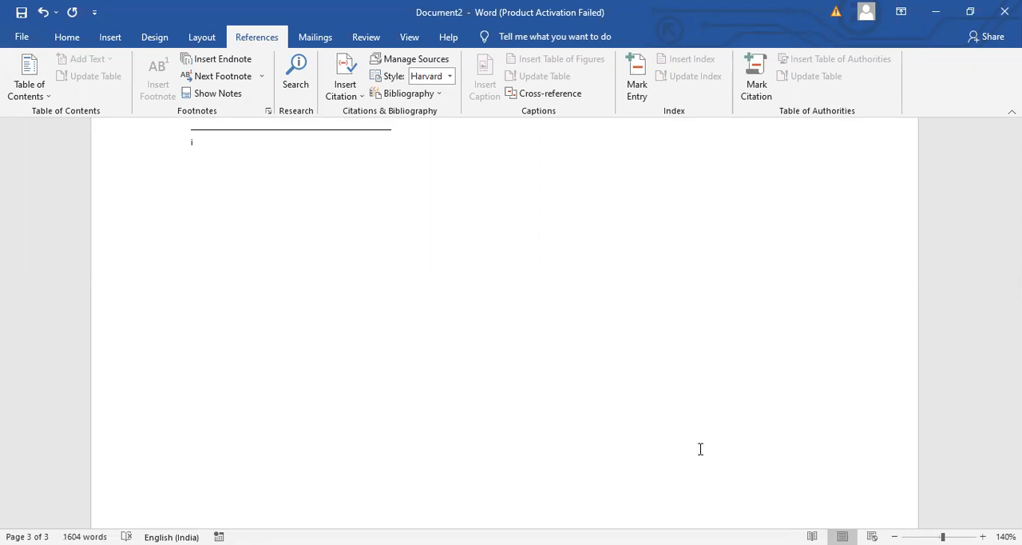
text(this is)
text(t endnote.)
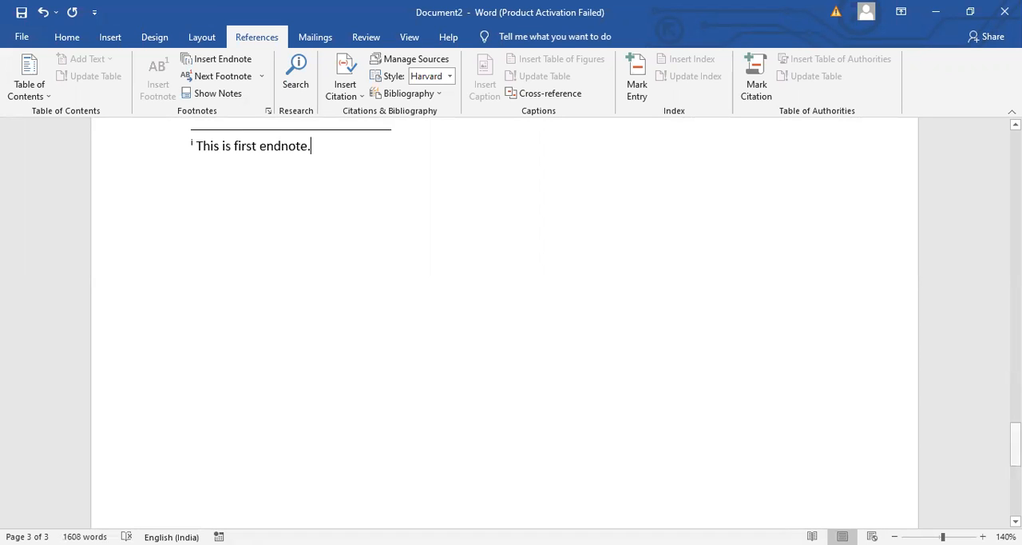
scroll(505, 320, up, 3)
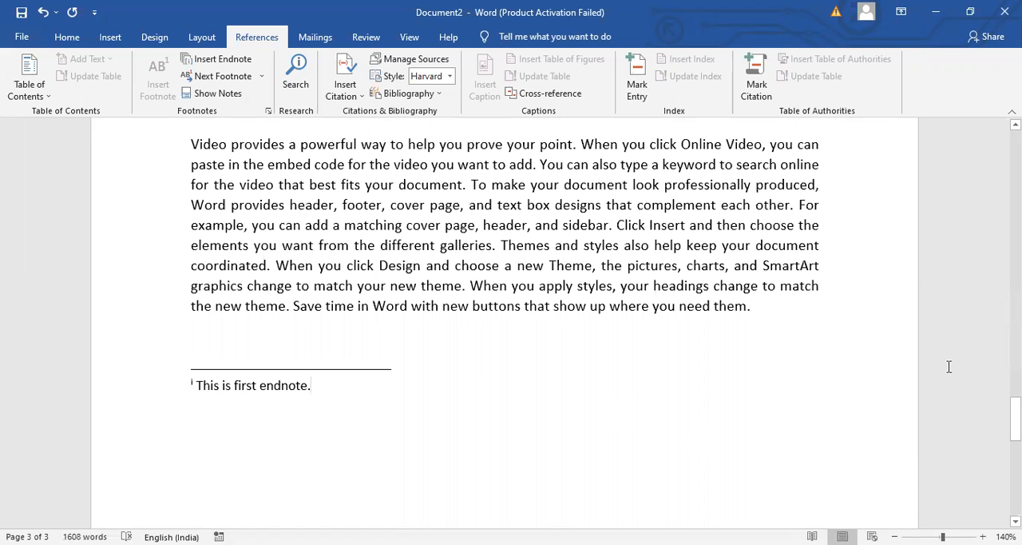
drag(1015, 418, 1015, 206)
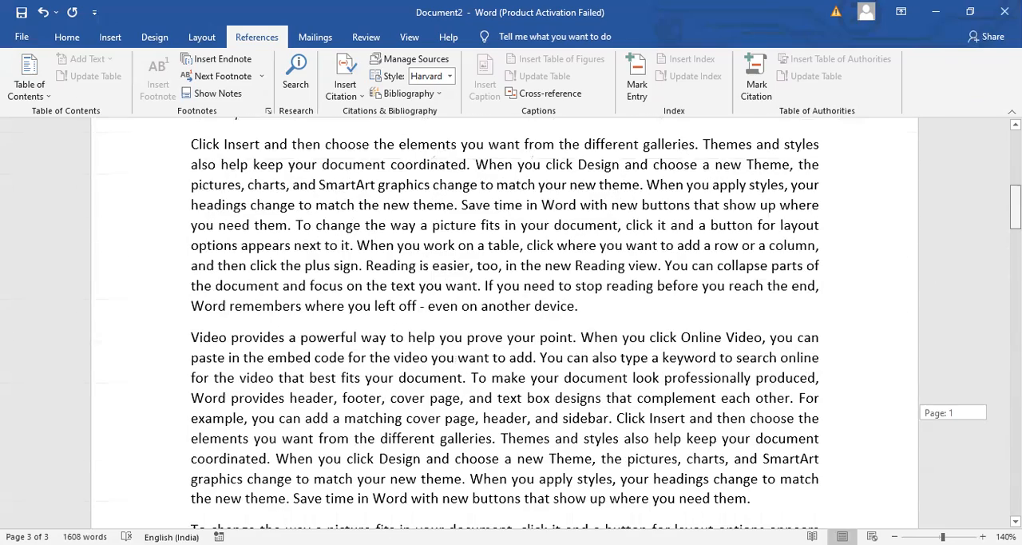
Add an endnote to "graphics" in the "Click Insert and then choose" paragraph on page 1 reading "This is my second endnote."
click(414, 184)
double_click(414, 184)
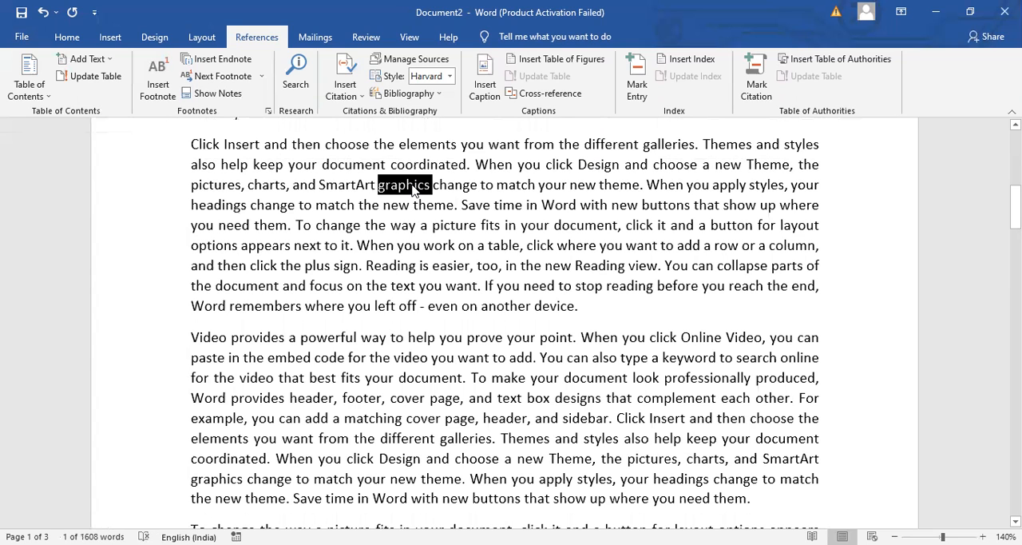
key(ctrl+alt+d)
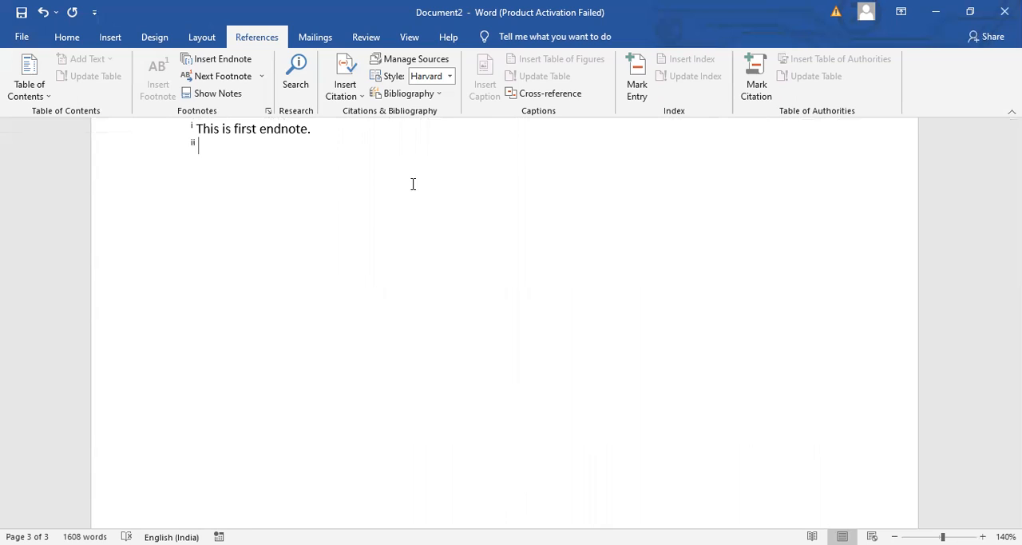
text(this is my sec)
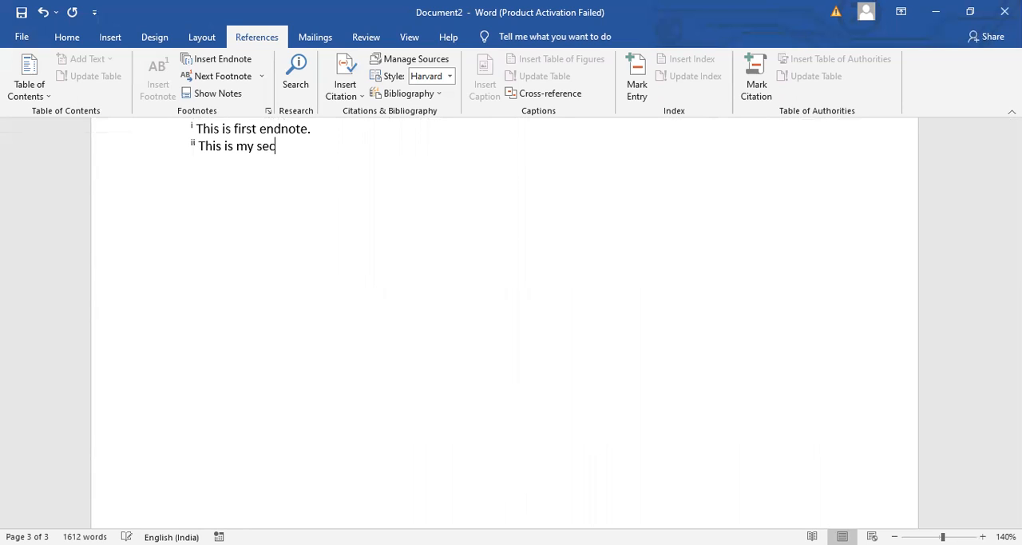
text(ond endnote.)
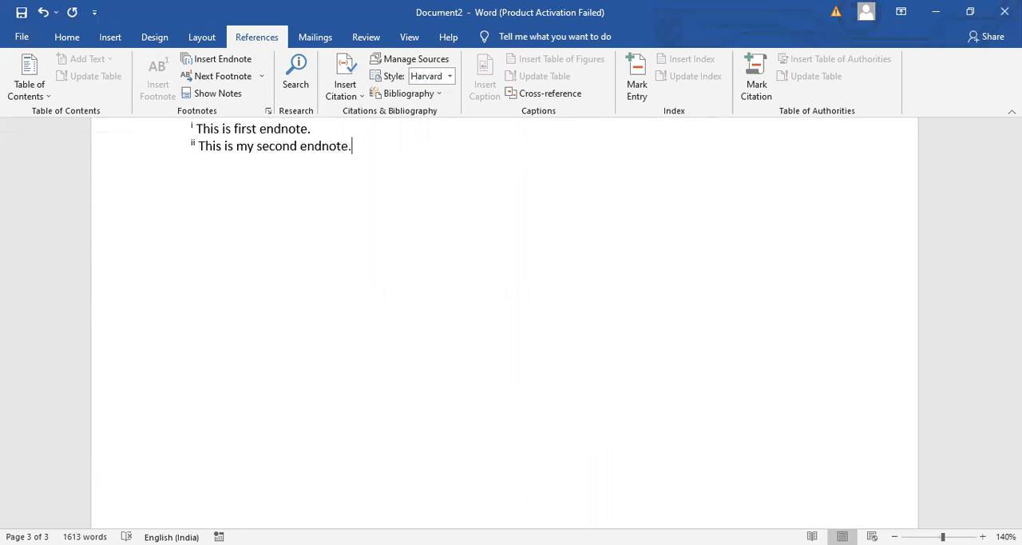
From the first paragraph of the document, jump to the next footnote reference and back to the previous one
key(Up)
key(Up)
key(Up)
key(Up)
key(Up)
key(Up)
key(Up)
key(Up)
key(Up)
key(Up)
key(Up)
key(Up)
key(Up)
key(Up)
key(Up)
key(Up)
key(Up)
key(Up)
key(Up)
key(Up)
key(Up)
key(Up)
key(Up)
key(Up)
key(Up)
key(Up)
key(Up)
key(Up)
key(Up)
key(Up)
key(Up)
key(Up)
key(Up)
key(Up)
key(Up)
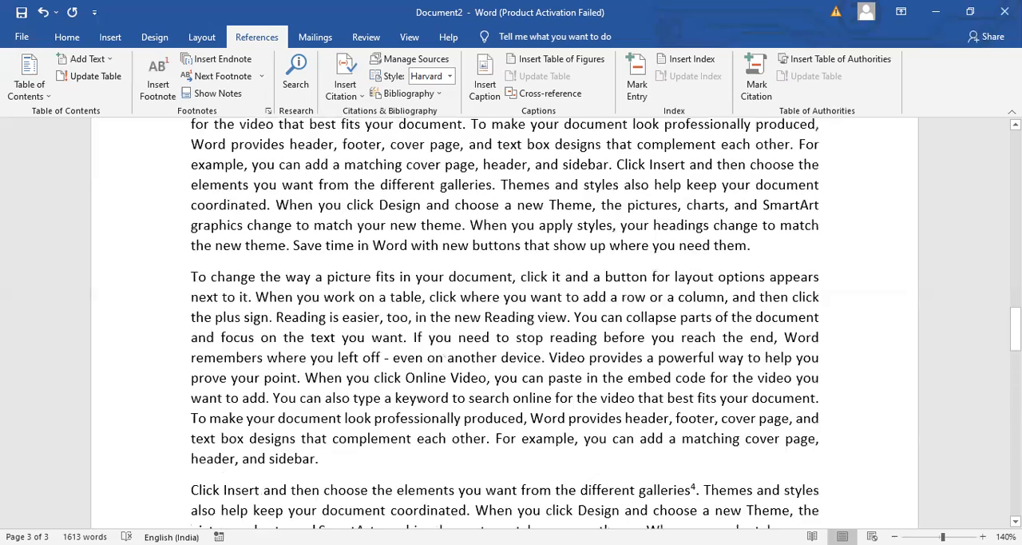
key(Up)
key(Up)
key(Up)
key(Up)
key(Up)
key(Up)
key(Up)
key(Up)
key(Up)
key(Up)
key(Up)
key(Up)
key(Up)
key(Up)
key(Up)
key(Up)
key(Up)
key(Up)
key(Up)
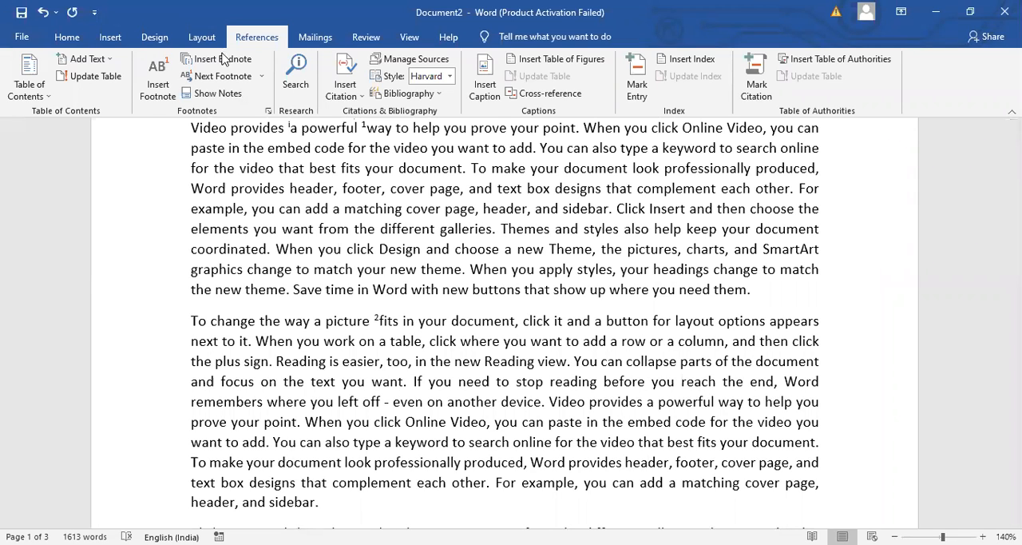
click(262, 76)
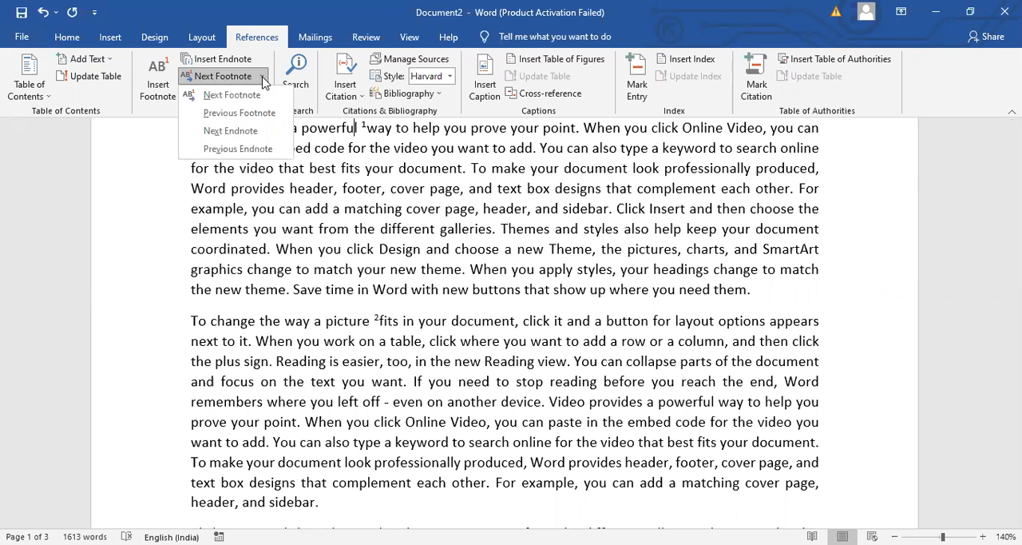
click(262, 119)
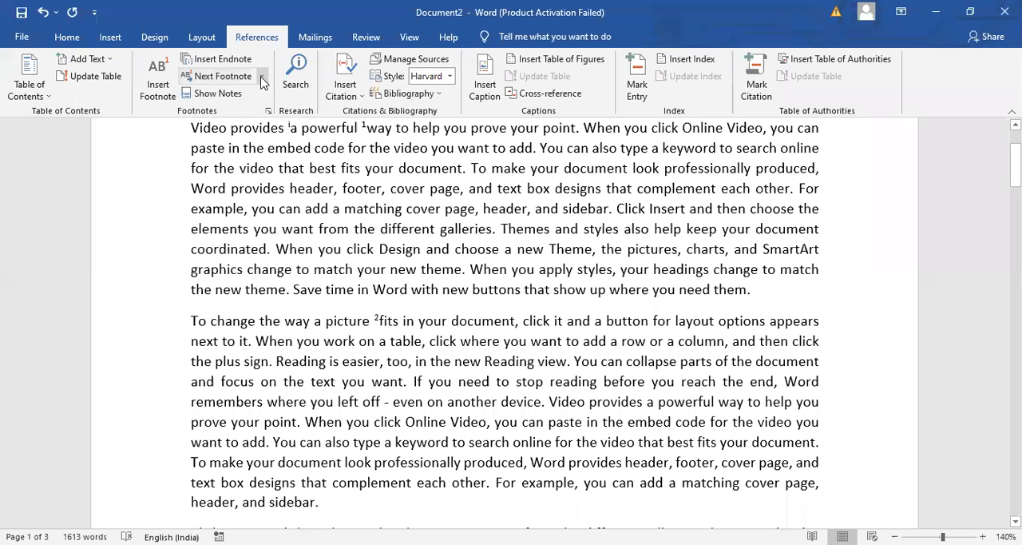
click(256, 100)
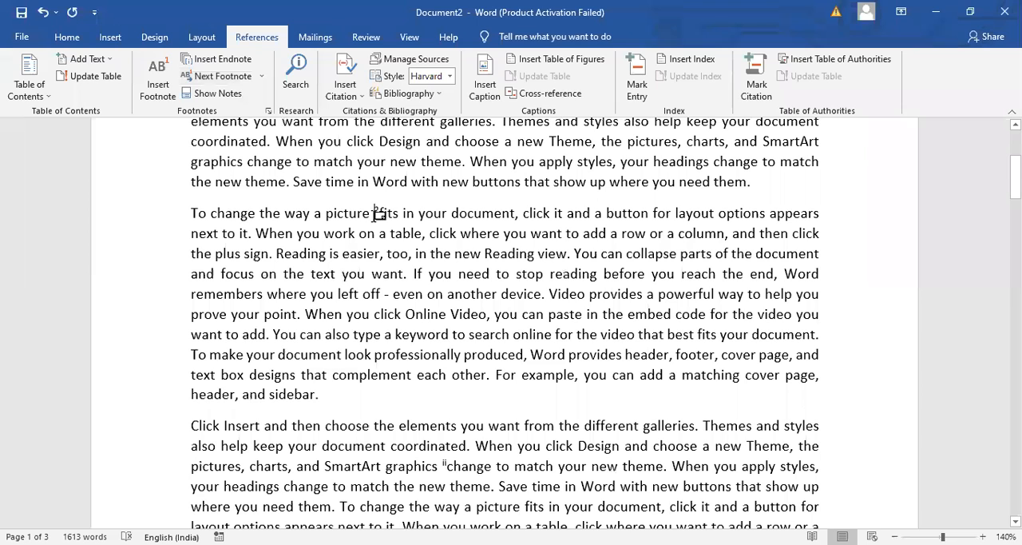
click(261, 75)
click(259, 111)
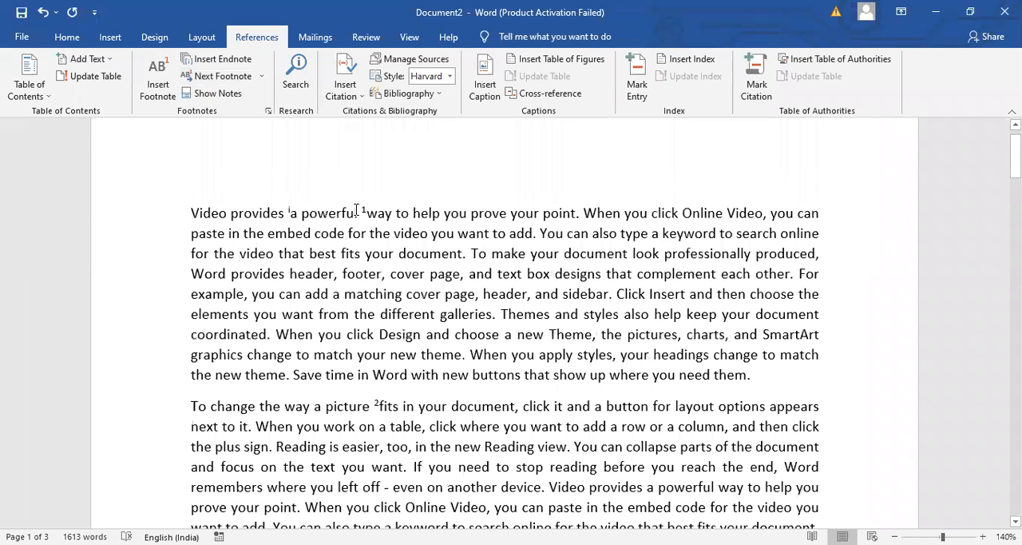
Step forward through the footnote references from the first paragraph to the one after "galleries" on page 2
click(252, 76)
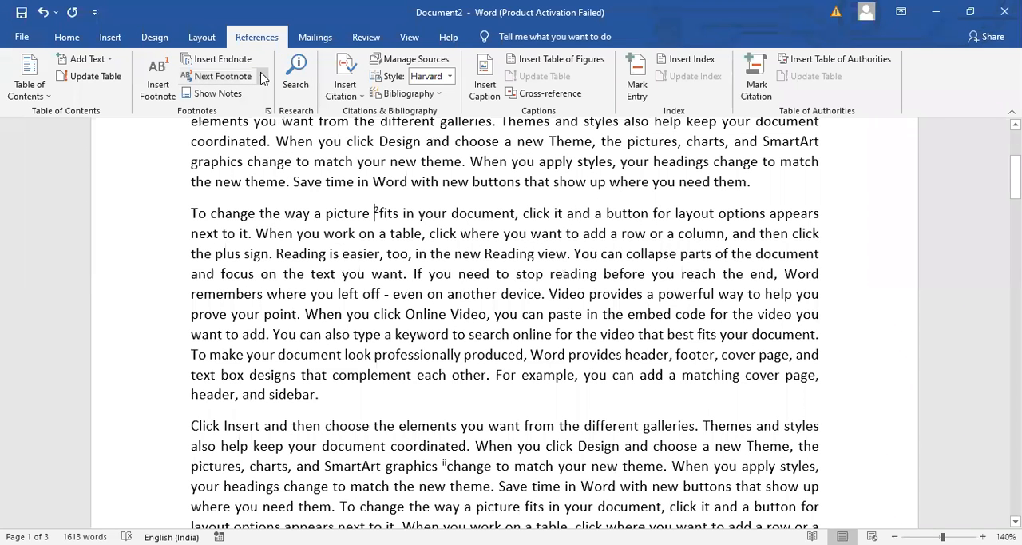
click(261, 76)
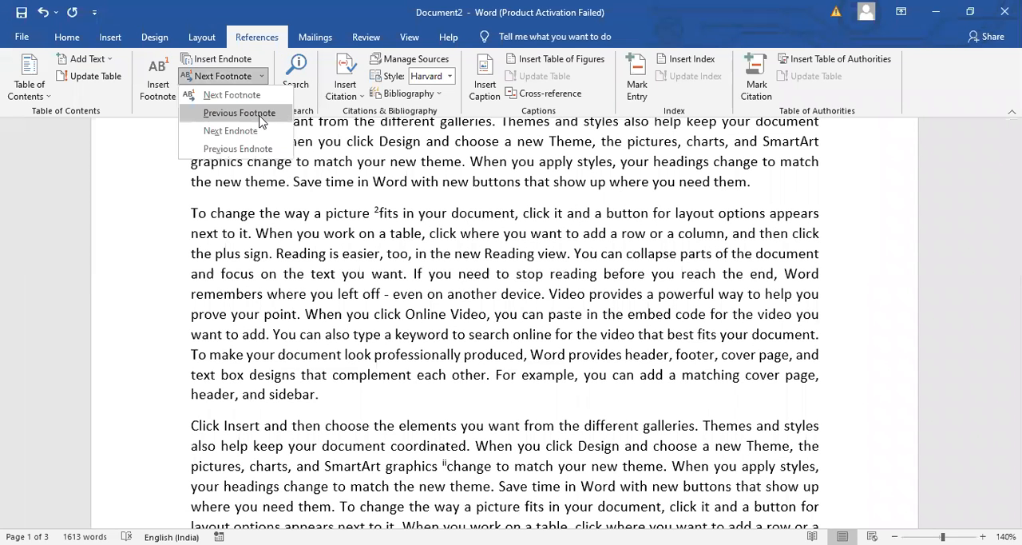
click(260, 95)
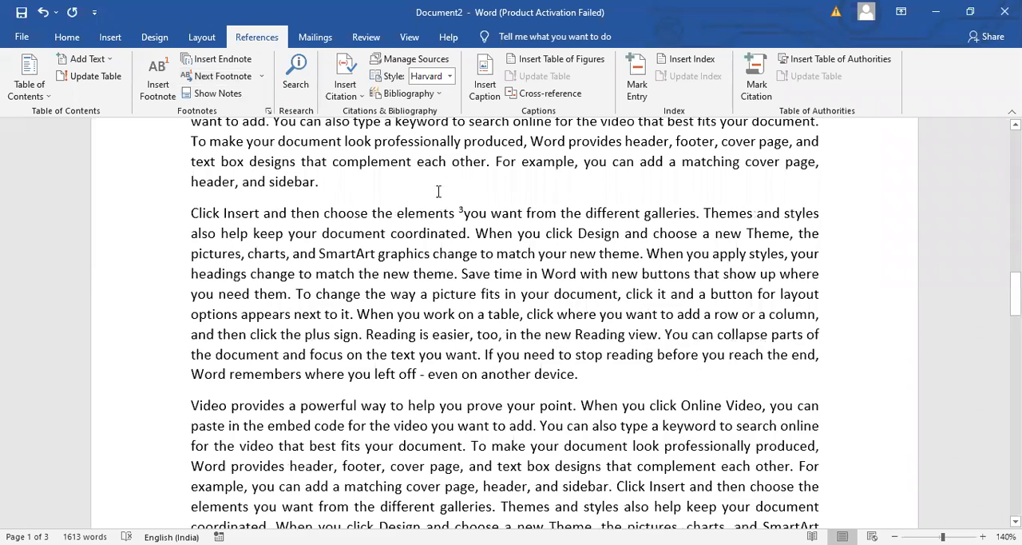
click(261, 78)
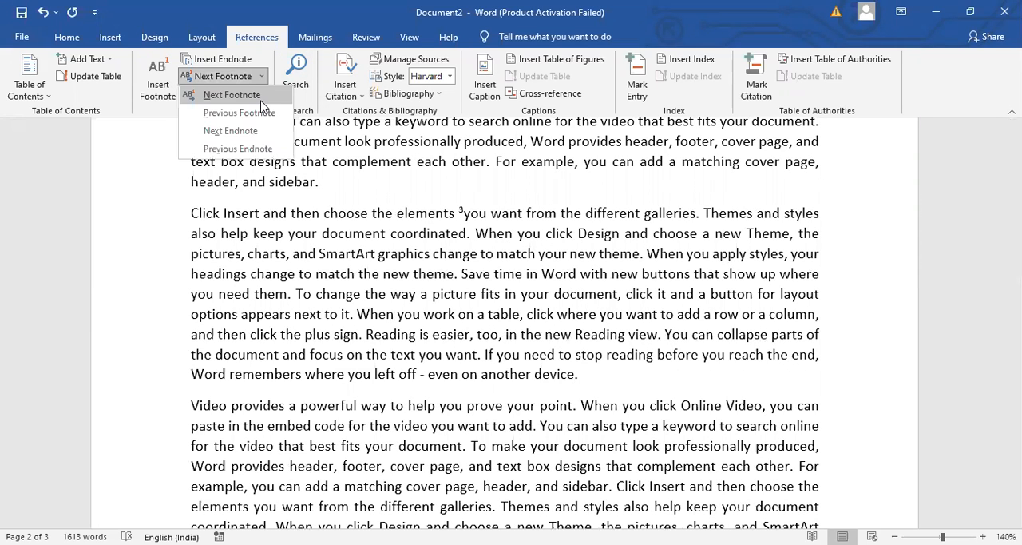
click(232, 95)
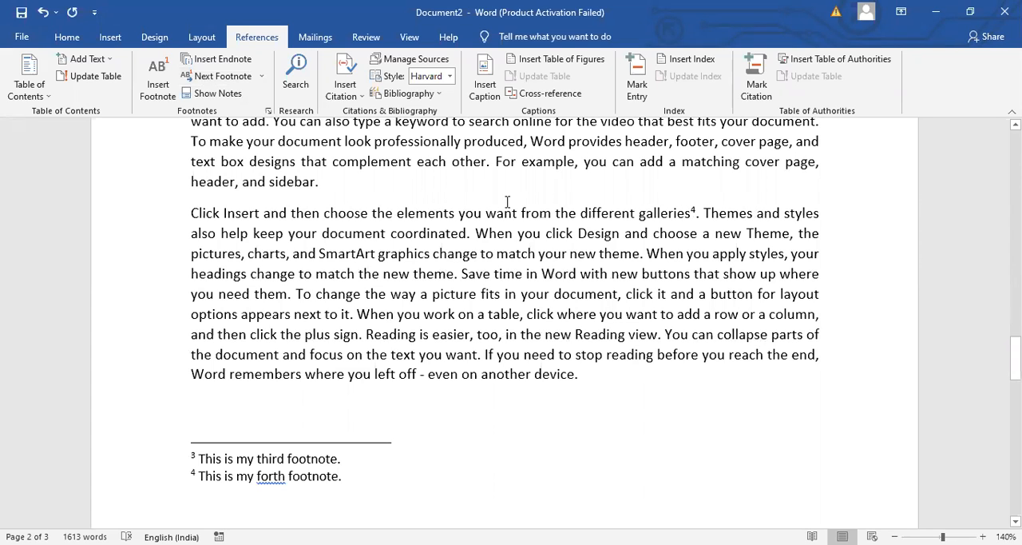
Look for a next endnote from the "galleries" footnote, and go to the previous endnote reference at "graphics"
click(262, 77)
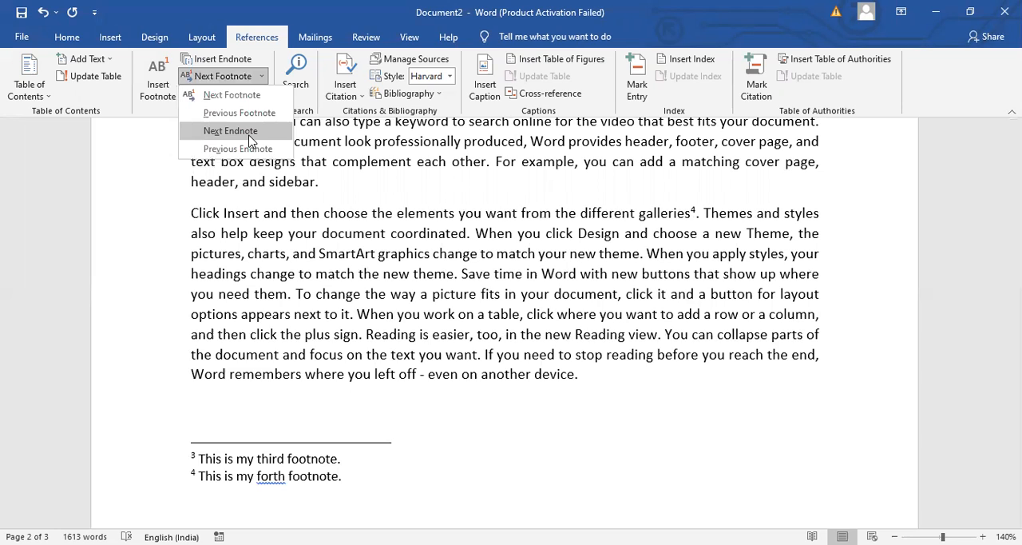
click(250, 136)
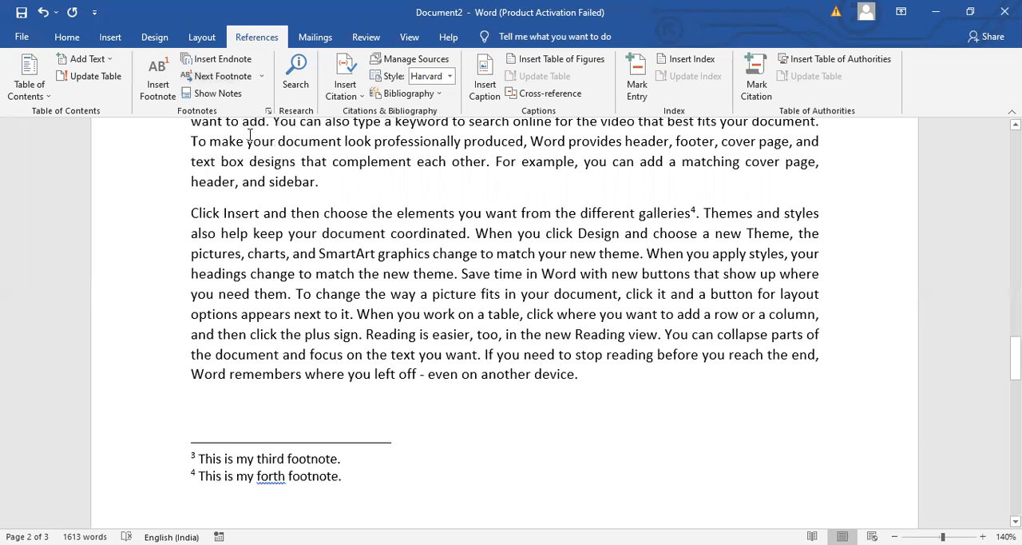
click(261, 76)
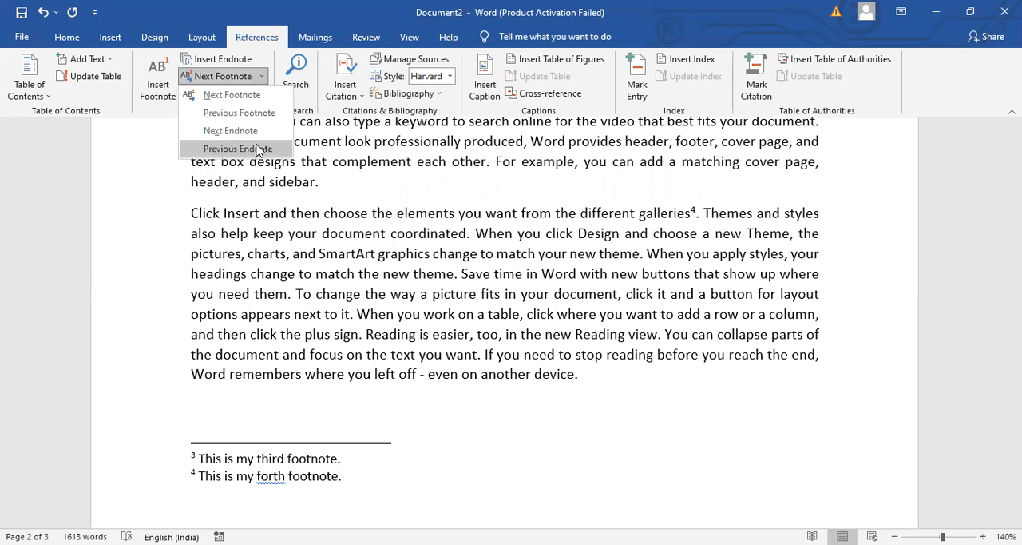
click(257, 149)
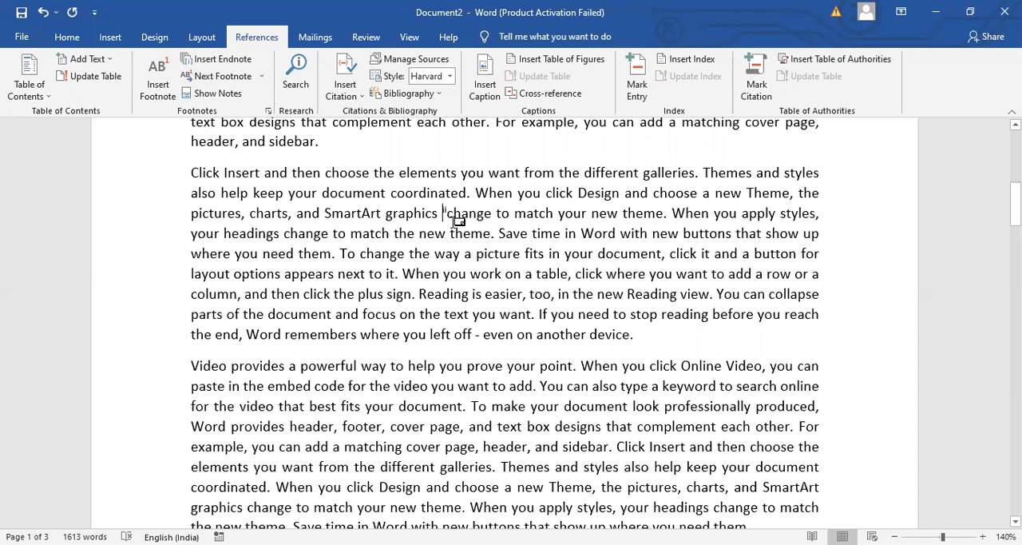
mouse_move(452, 217)
Show the document's endnote area, return to the "graphics" reference, and show the footnote area
click(212, 93)
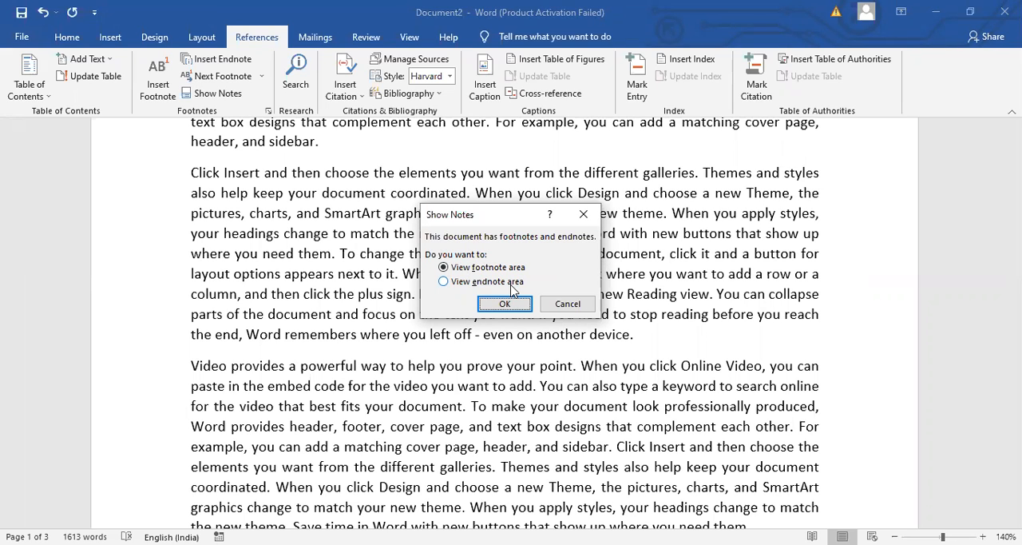
click(447, 285)
click(498, 304)
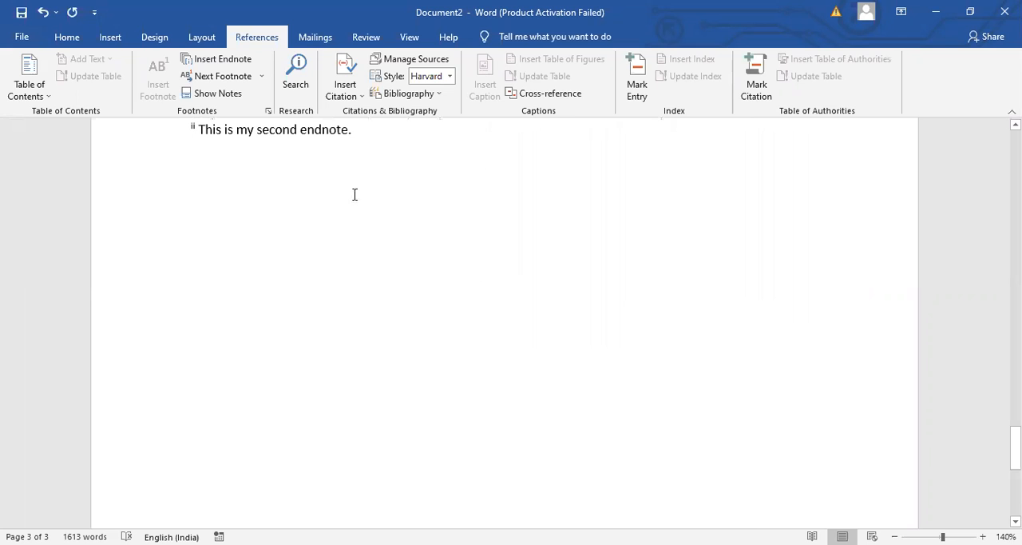
click(237, 97)
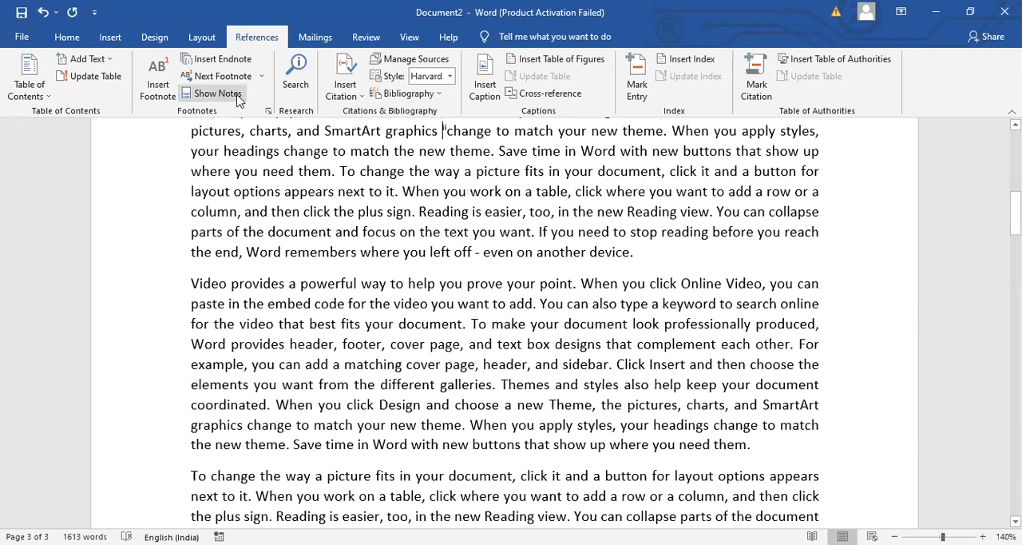
click(237, 97)
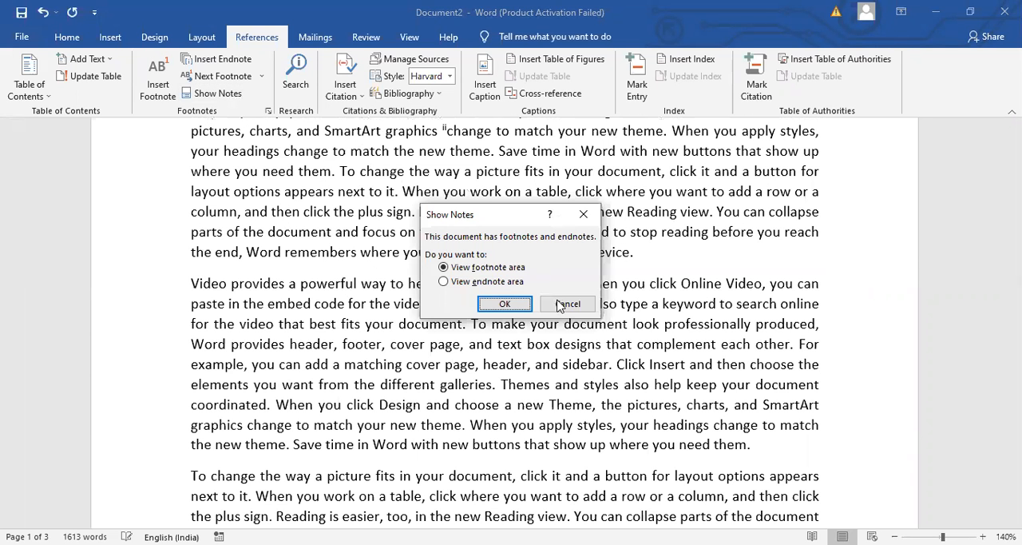
click(515, 309)
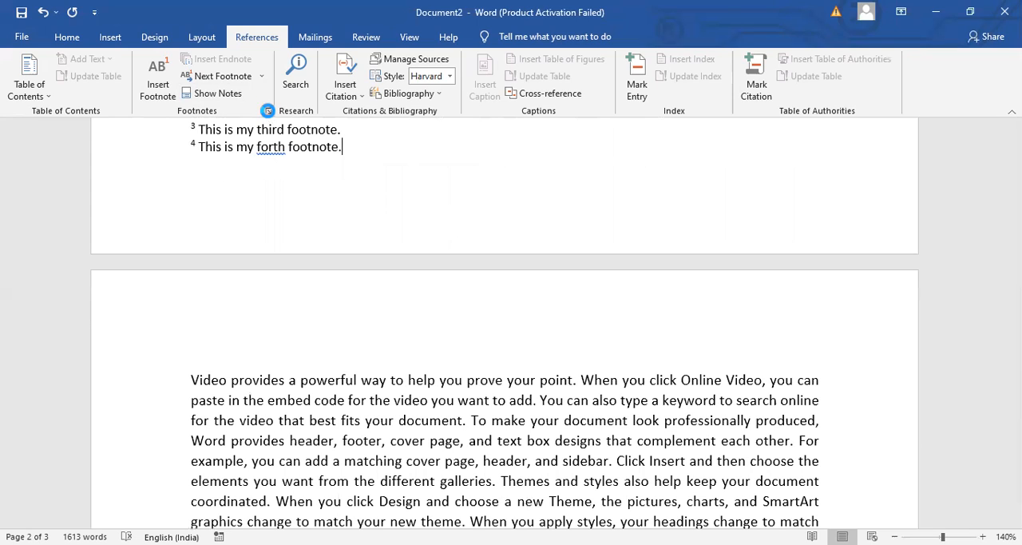
Convert all footnotes in the document to endnotes using the Footnote and Endnote options
click(268, 110)
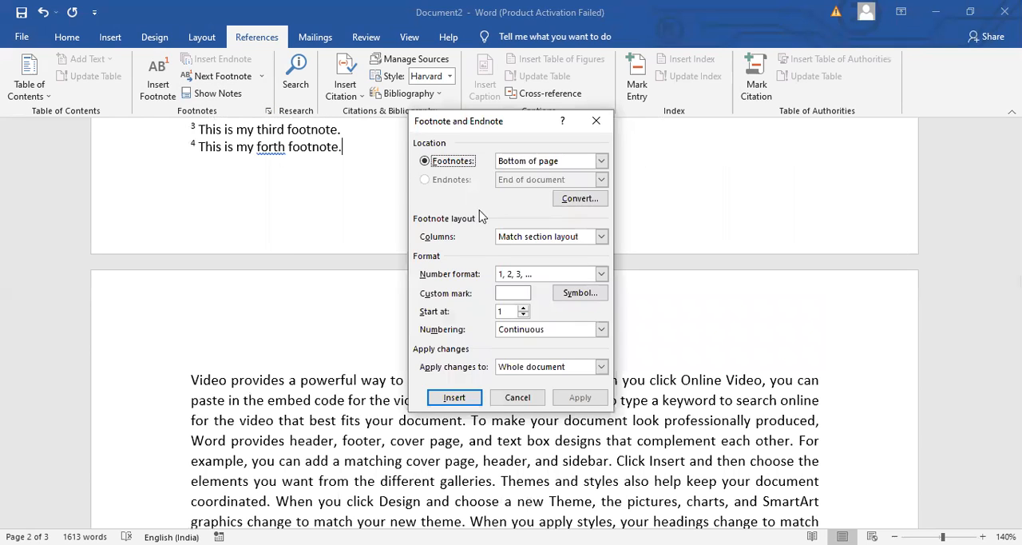
click(518, 397)
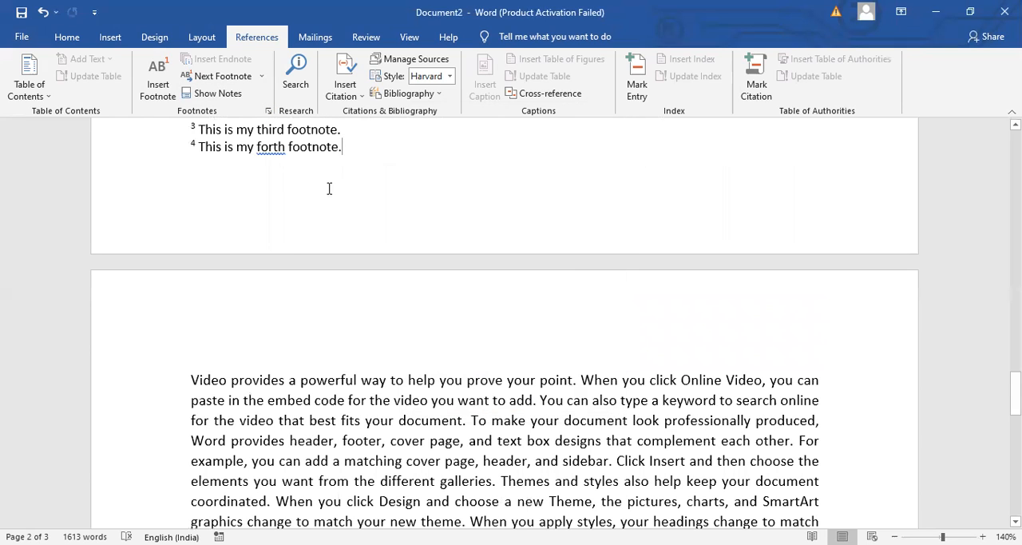
click(270, 111)
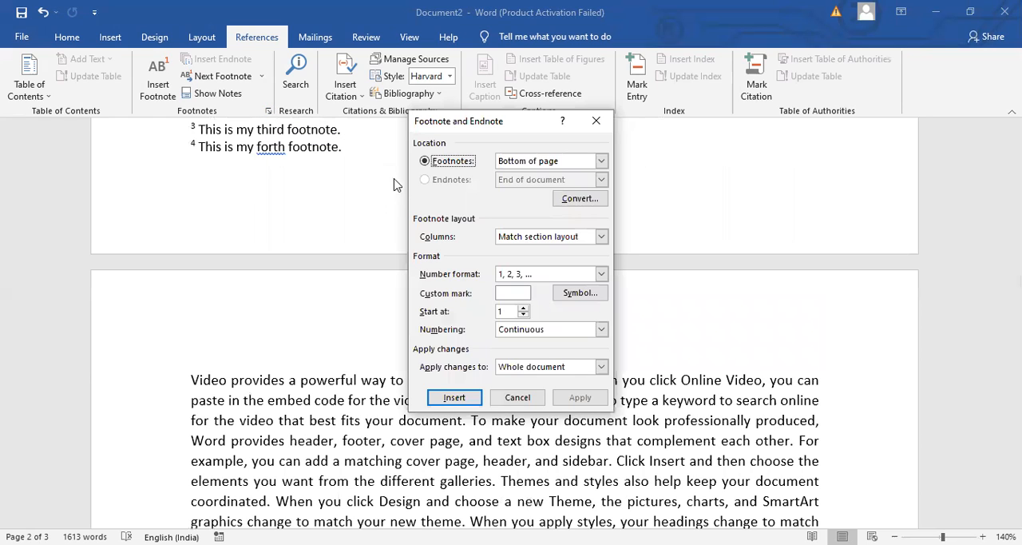
click(584, 203)
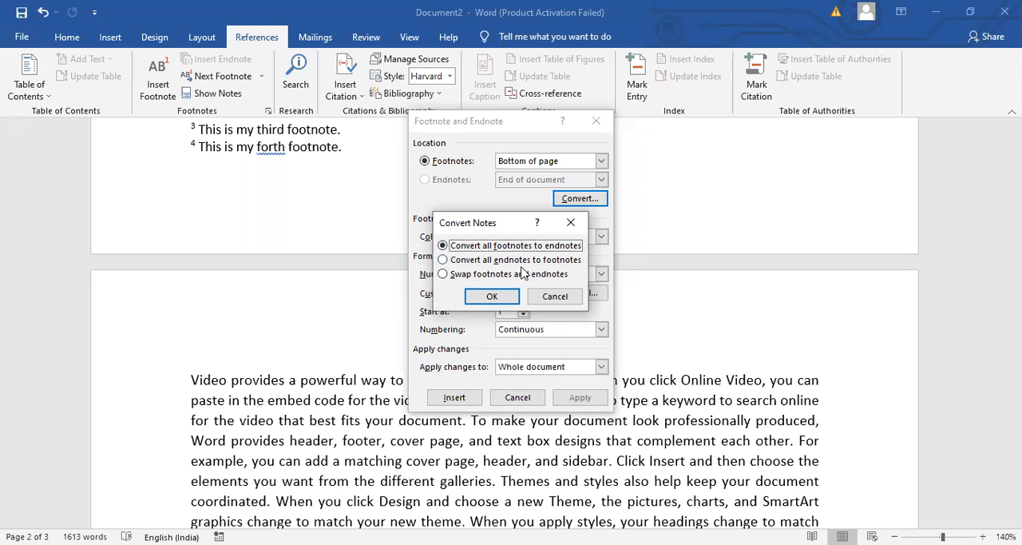
click(505, 295)
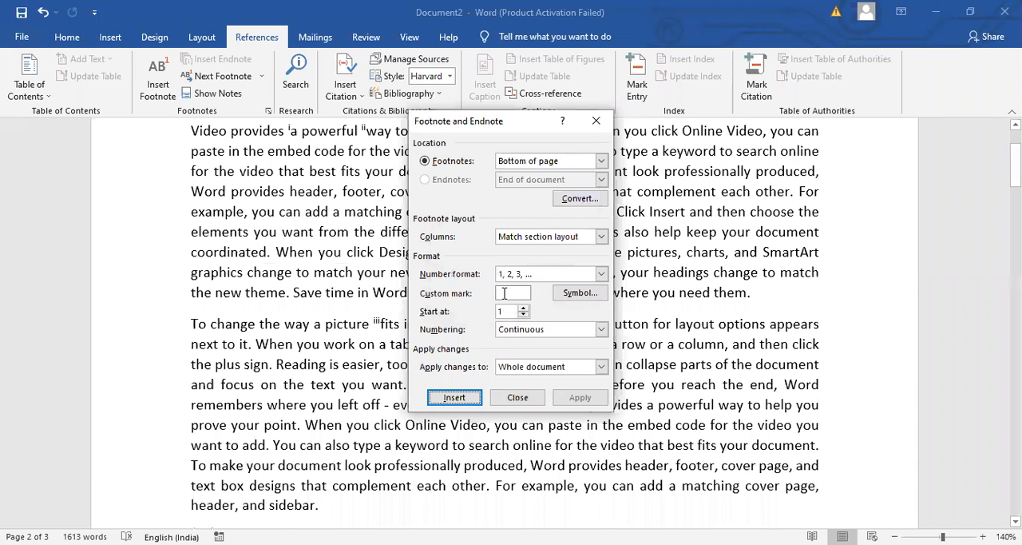
click(527, 403)
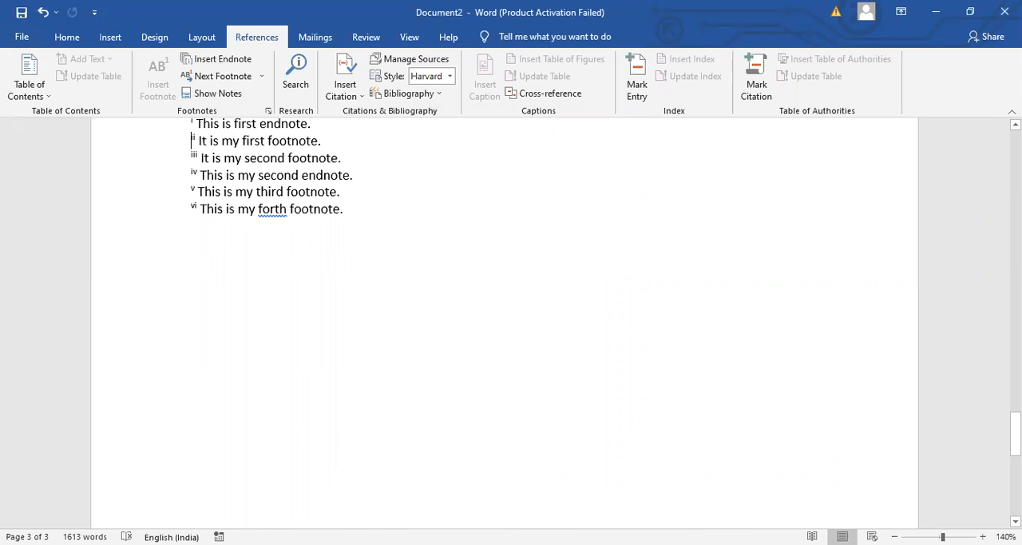
Review the combined endnote list on page 3 and convert all endnotes to footnotes
scroll(505, 320, up, 3)
scroll(505, 319, up, 2)
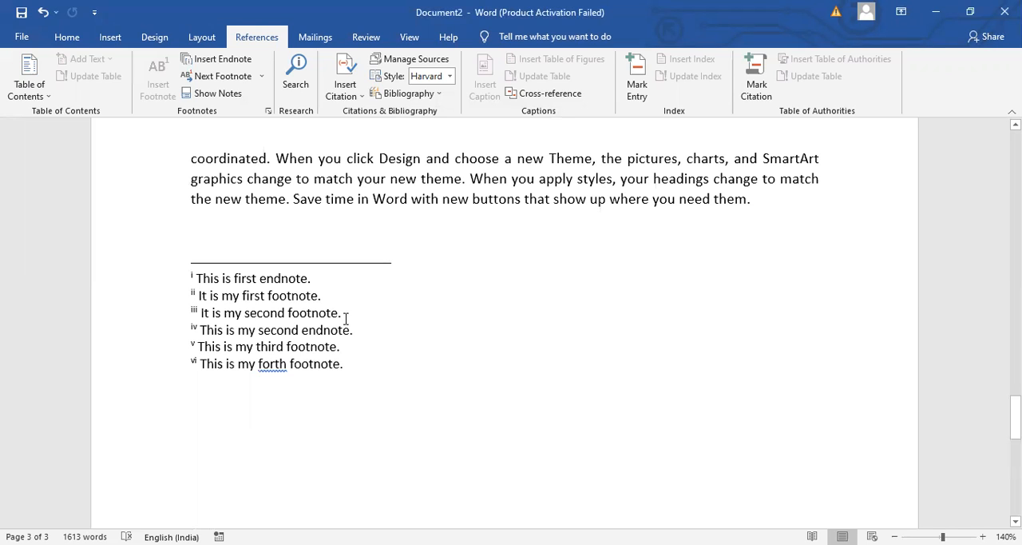
click(269, 111)
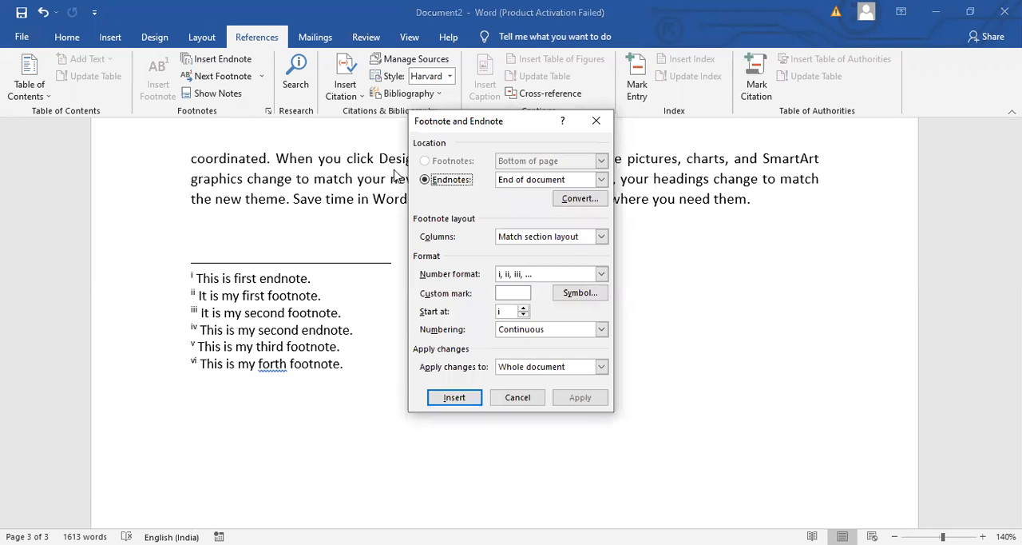
click(578, 200)
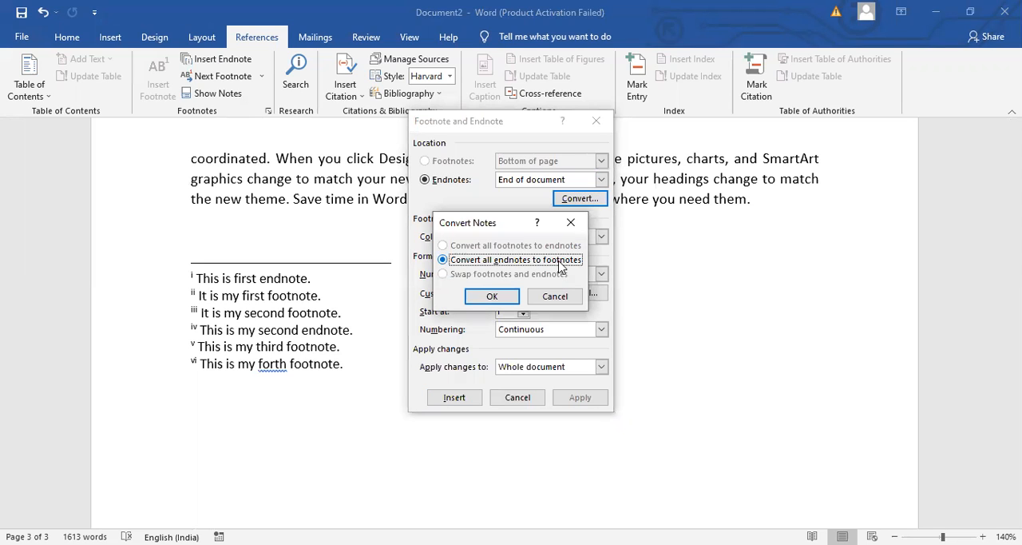
click(492, 297)
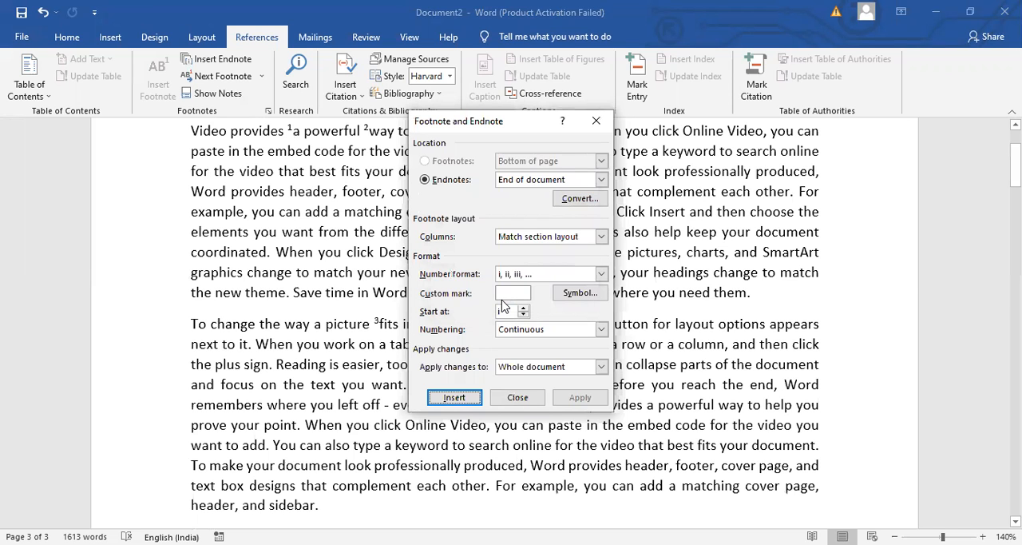
Close the Footnote and Endnote options and review the converted footnotes and their reference marks on page 1
click(518, 397)
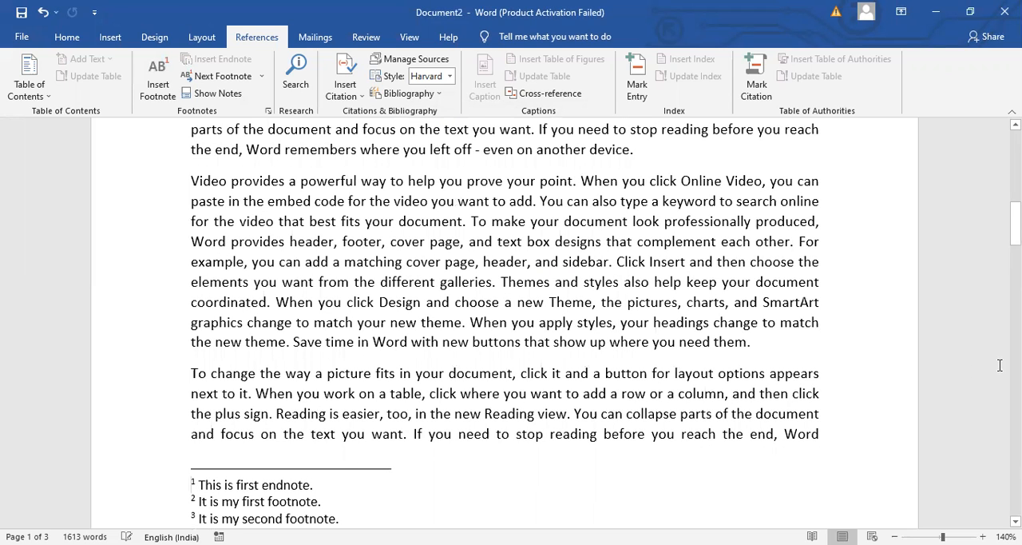
drag(1016, 223, 1016, 165)
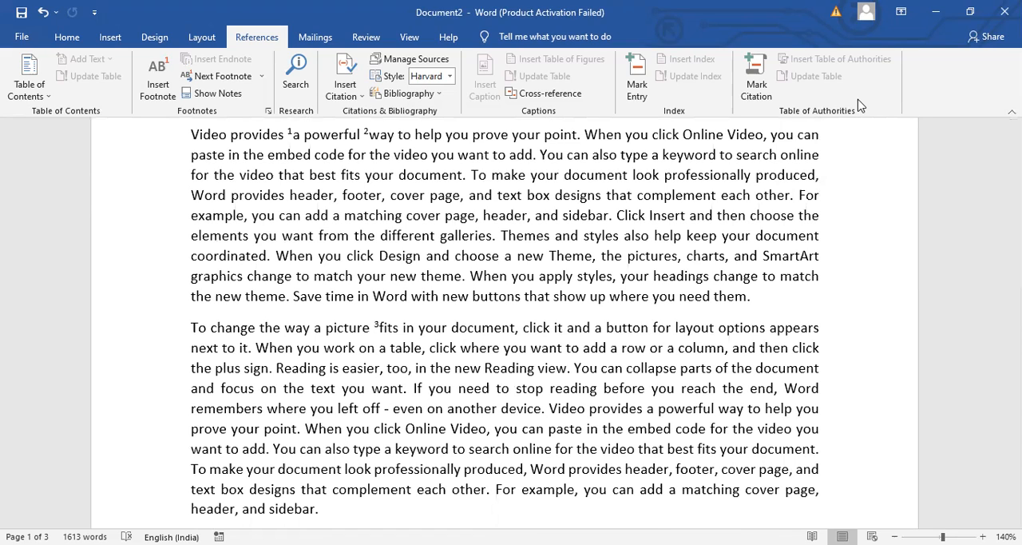
key(alt+Tab)
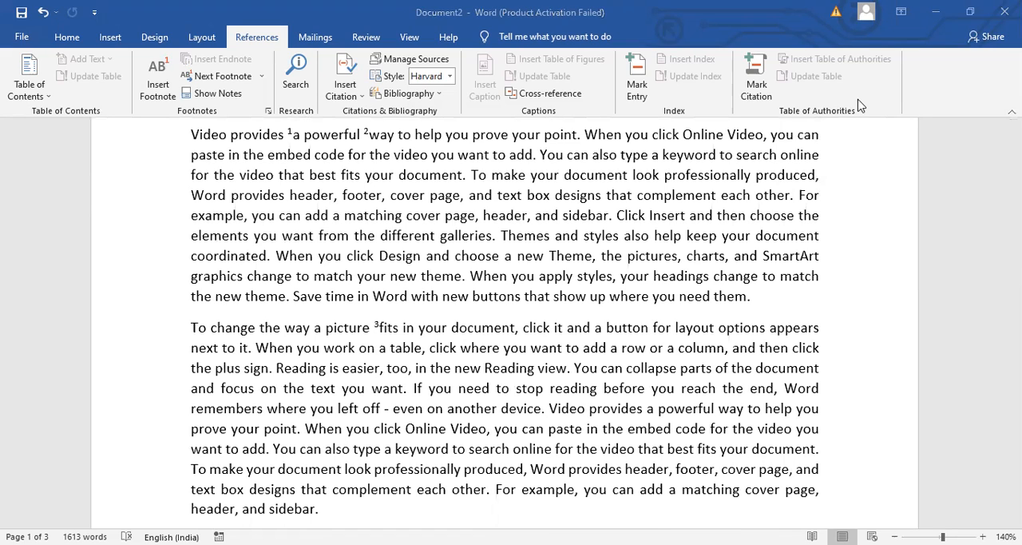
Insert a hyperlinked cross-reference to the footnote number of "It is my second footnote." between "matching" and "cover page" in the "Video provides" paragraph
click(383, 329)
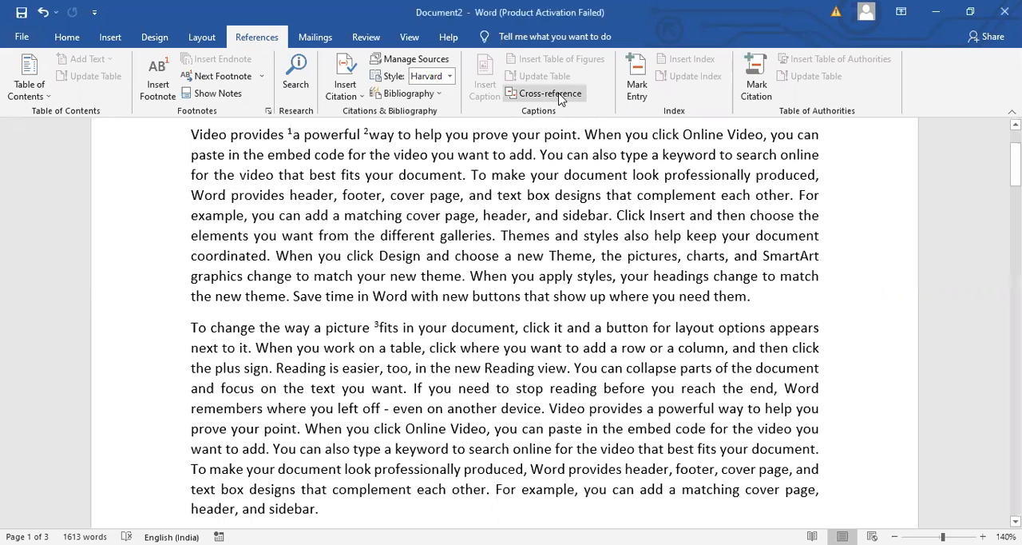
click(405, 219)
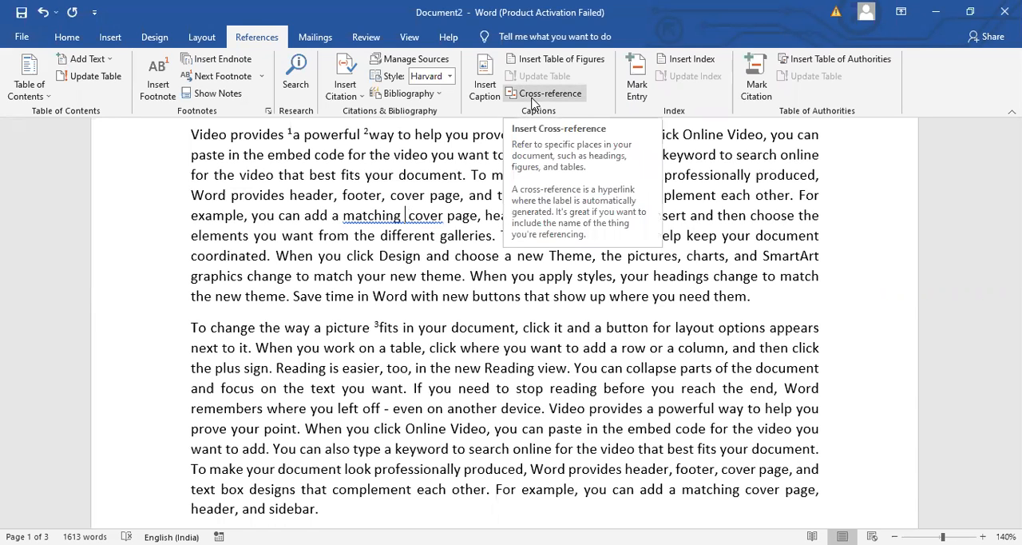
click(533, 96)
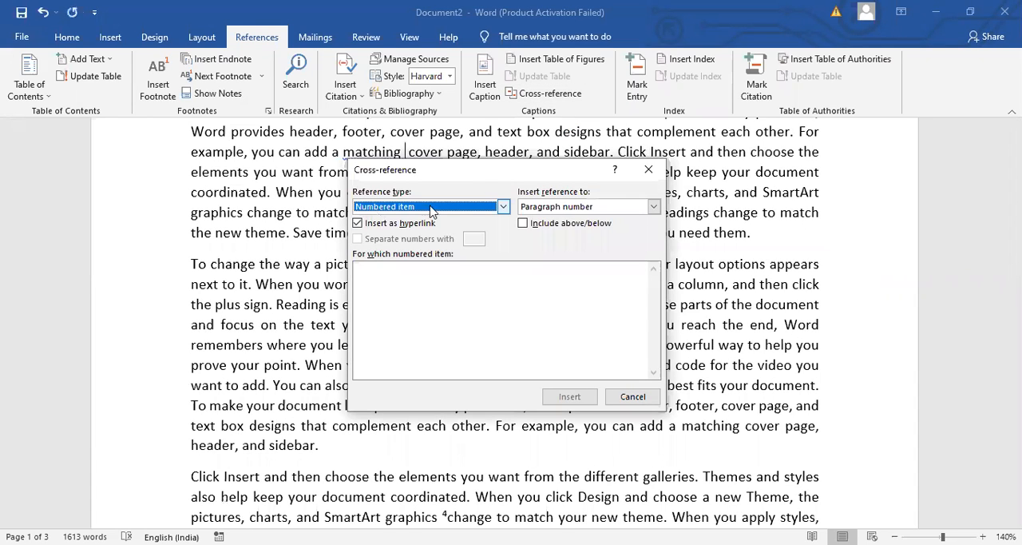
click(458, 209)
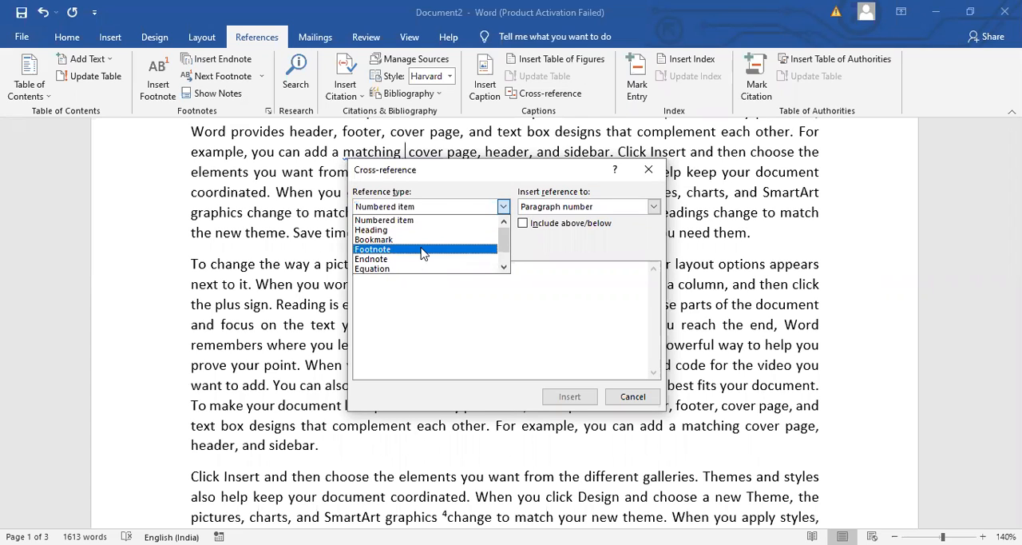
click(423, 250)
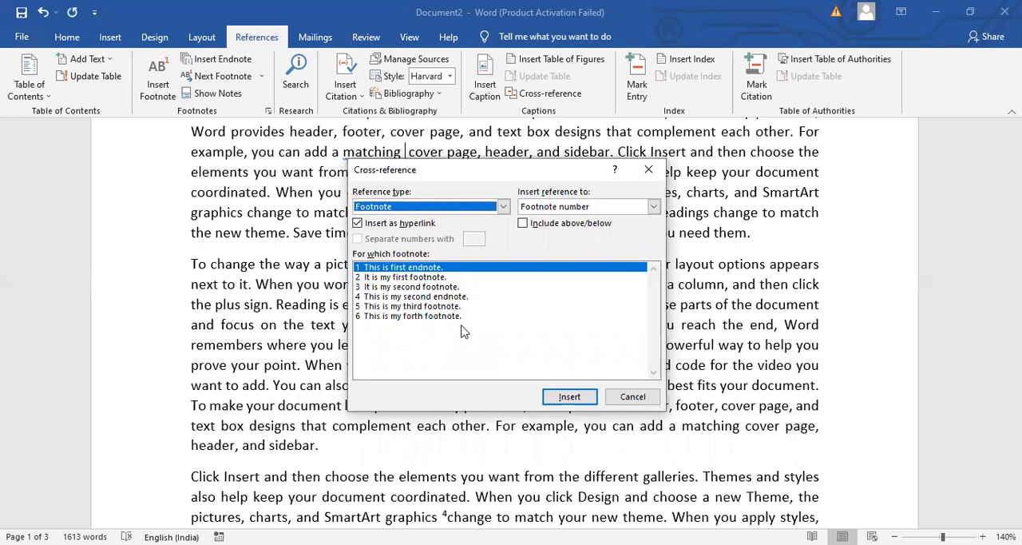
click(438, 287)
click(567, 396)
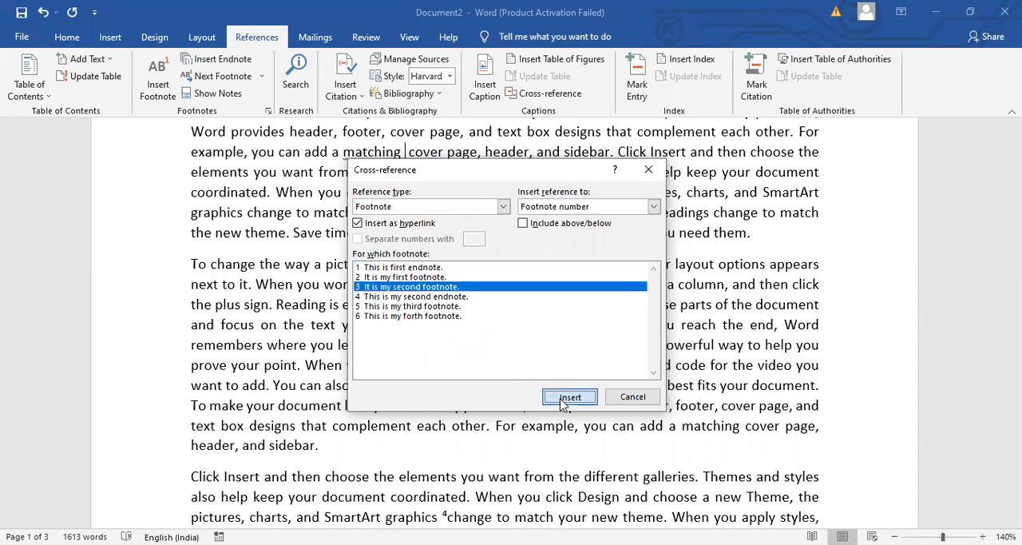
click(648, 403)
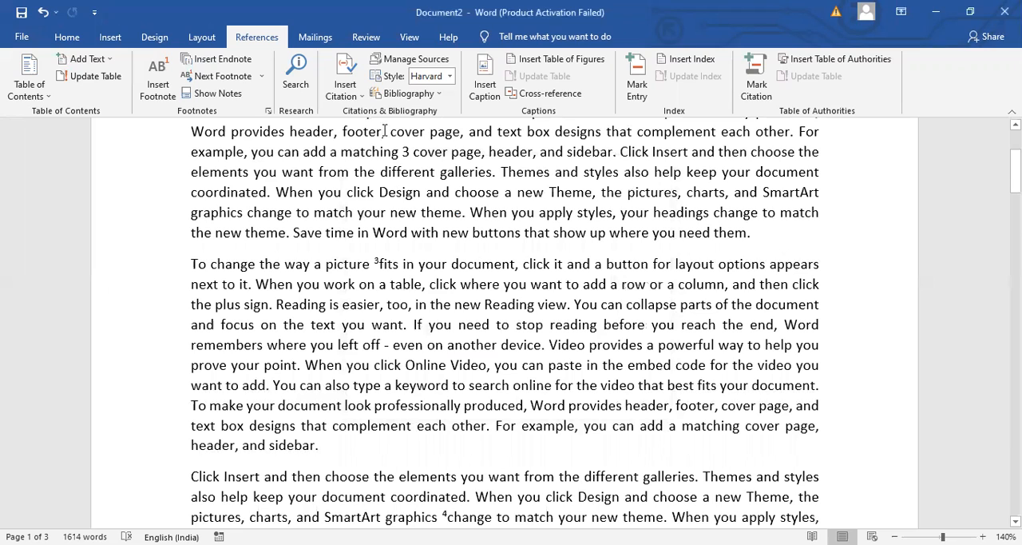
Insert a footnote-number cross-reference to "This is my forth footnote." before "view" in the "To change the way a picture" paragraph
click(539, 305)
click(579, 101)
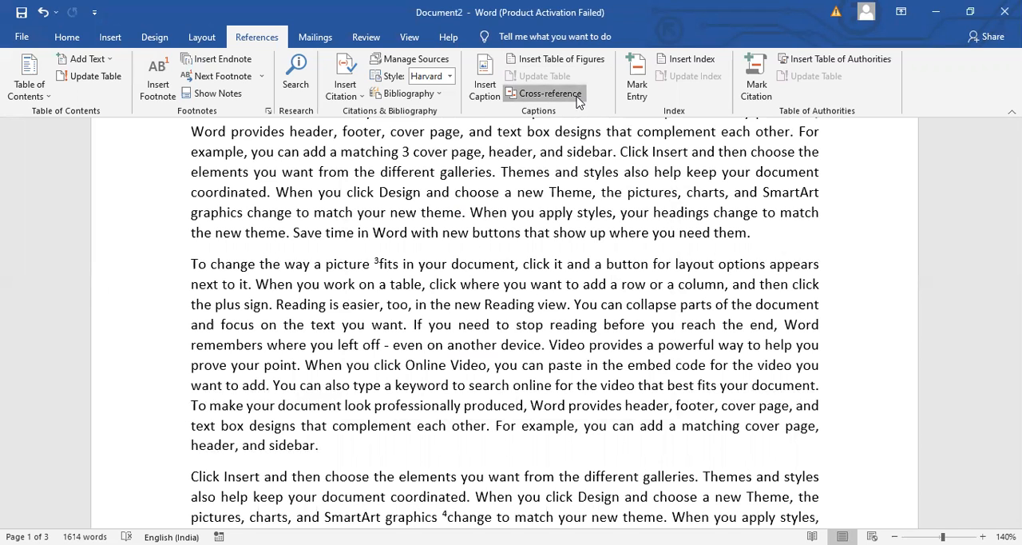
click(423, 316)
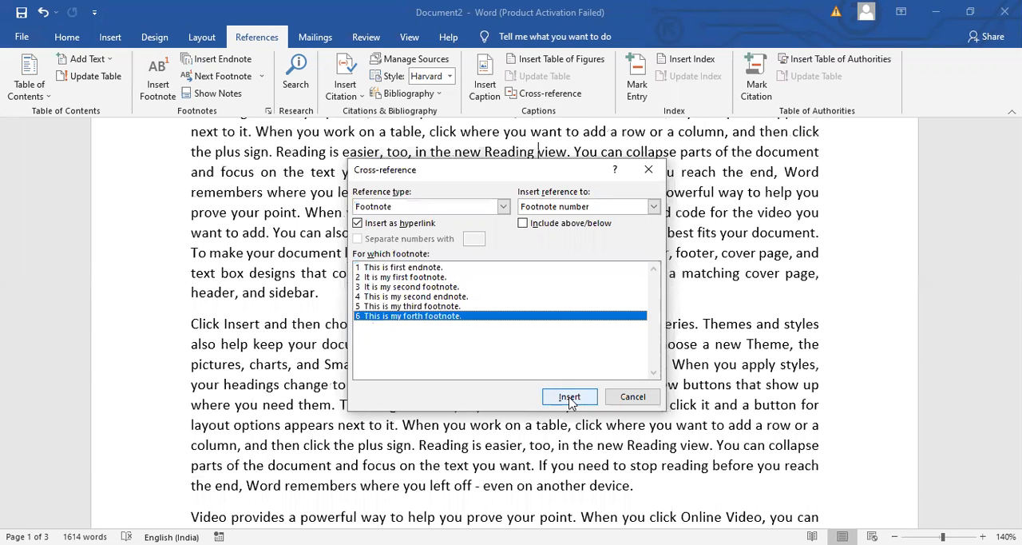
click(569, 397)
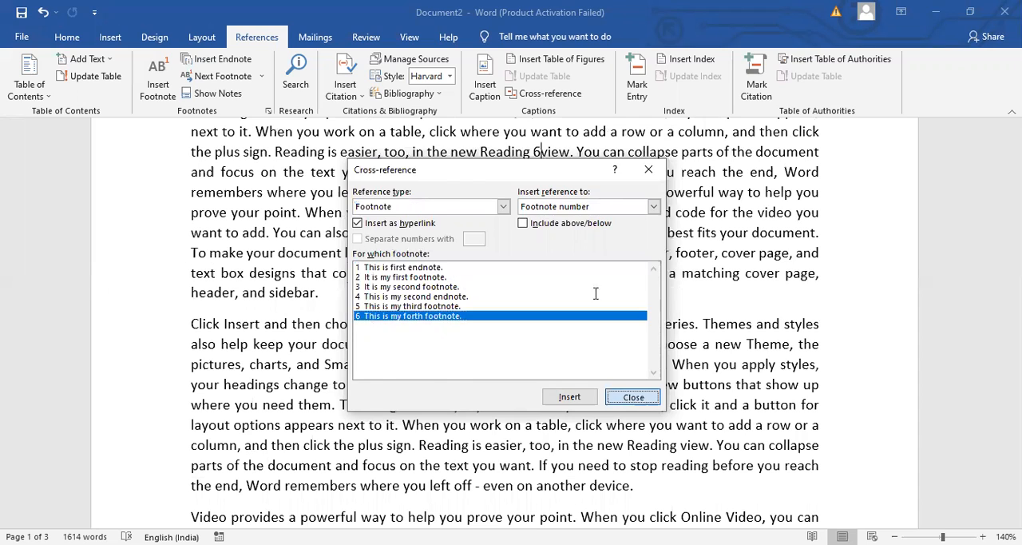
key(Escape)
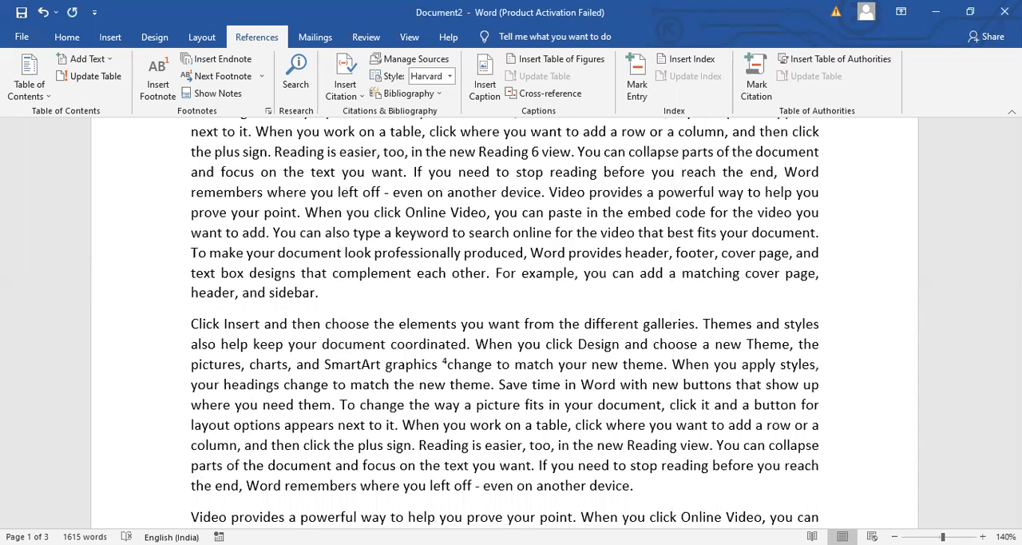